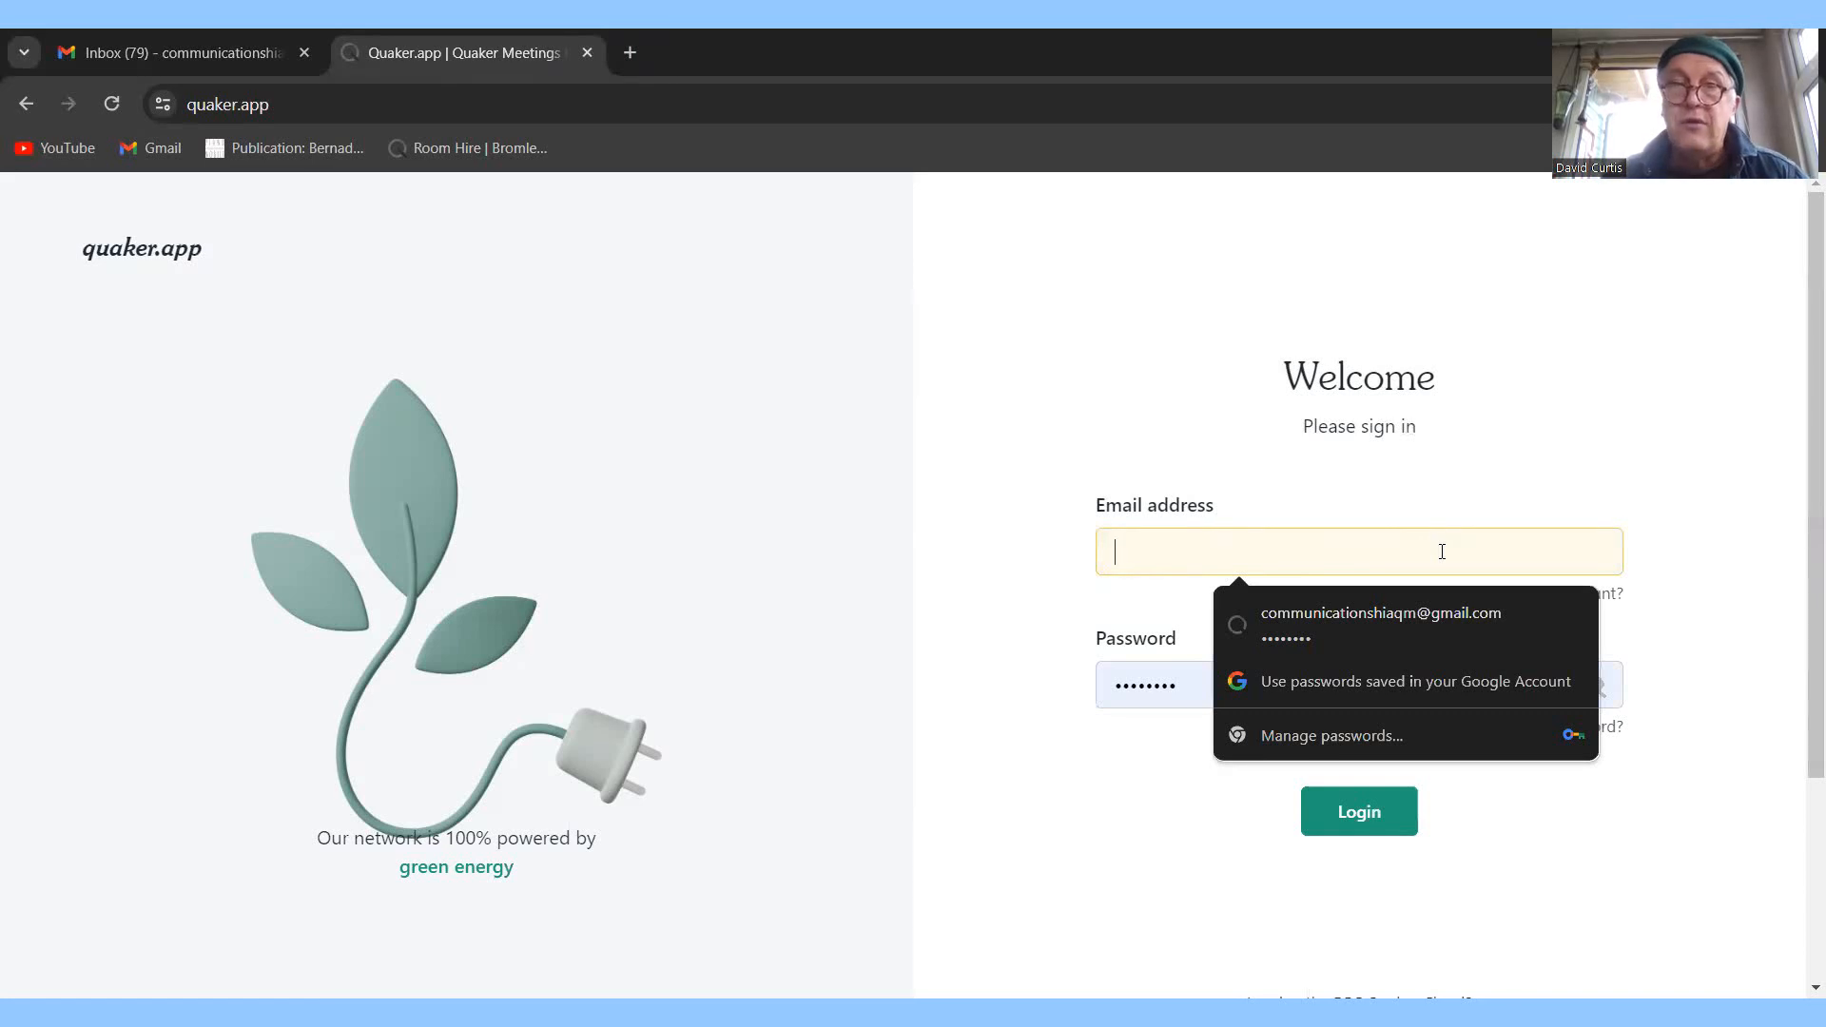
Fill in the saved account e-mail from autofill, then clear and re-enter the account password.
text(ha)
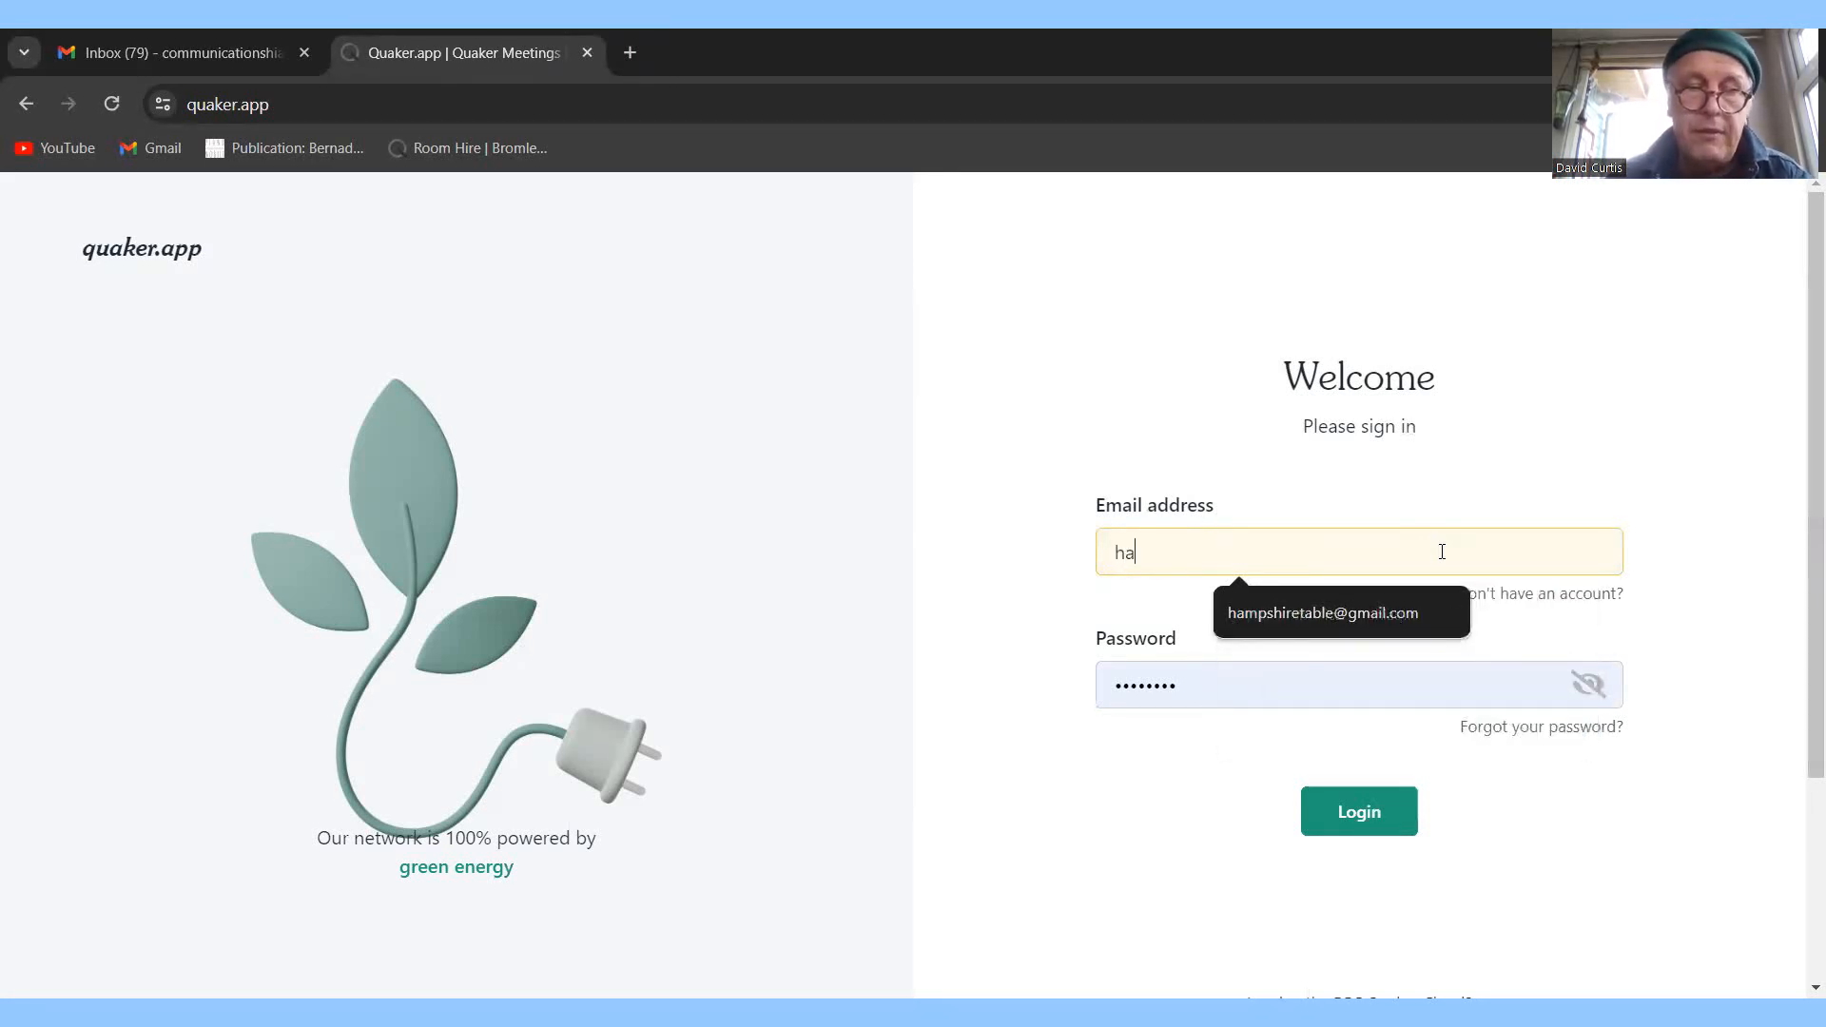
click(1332, 612)
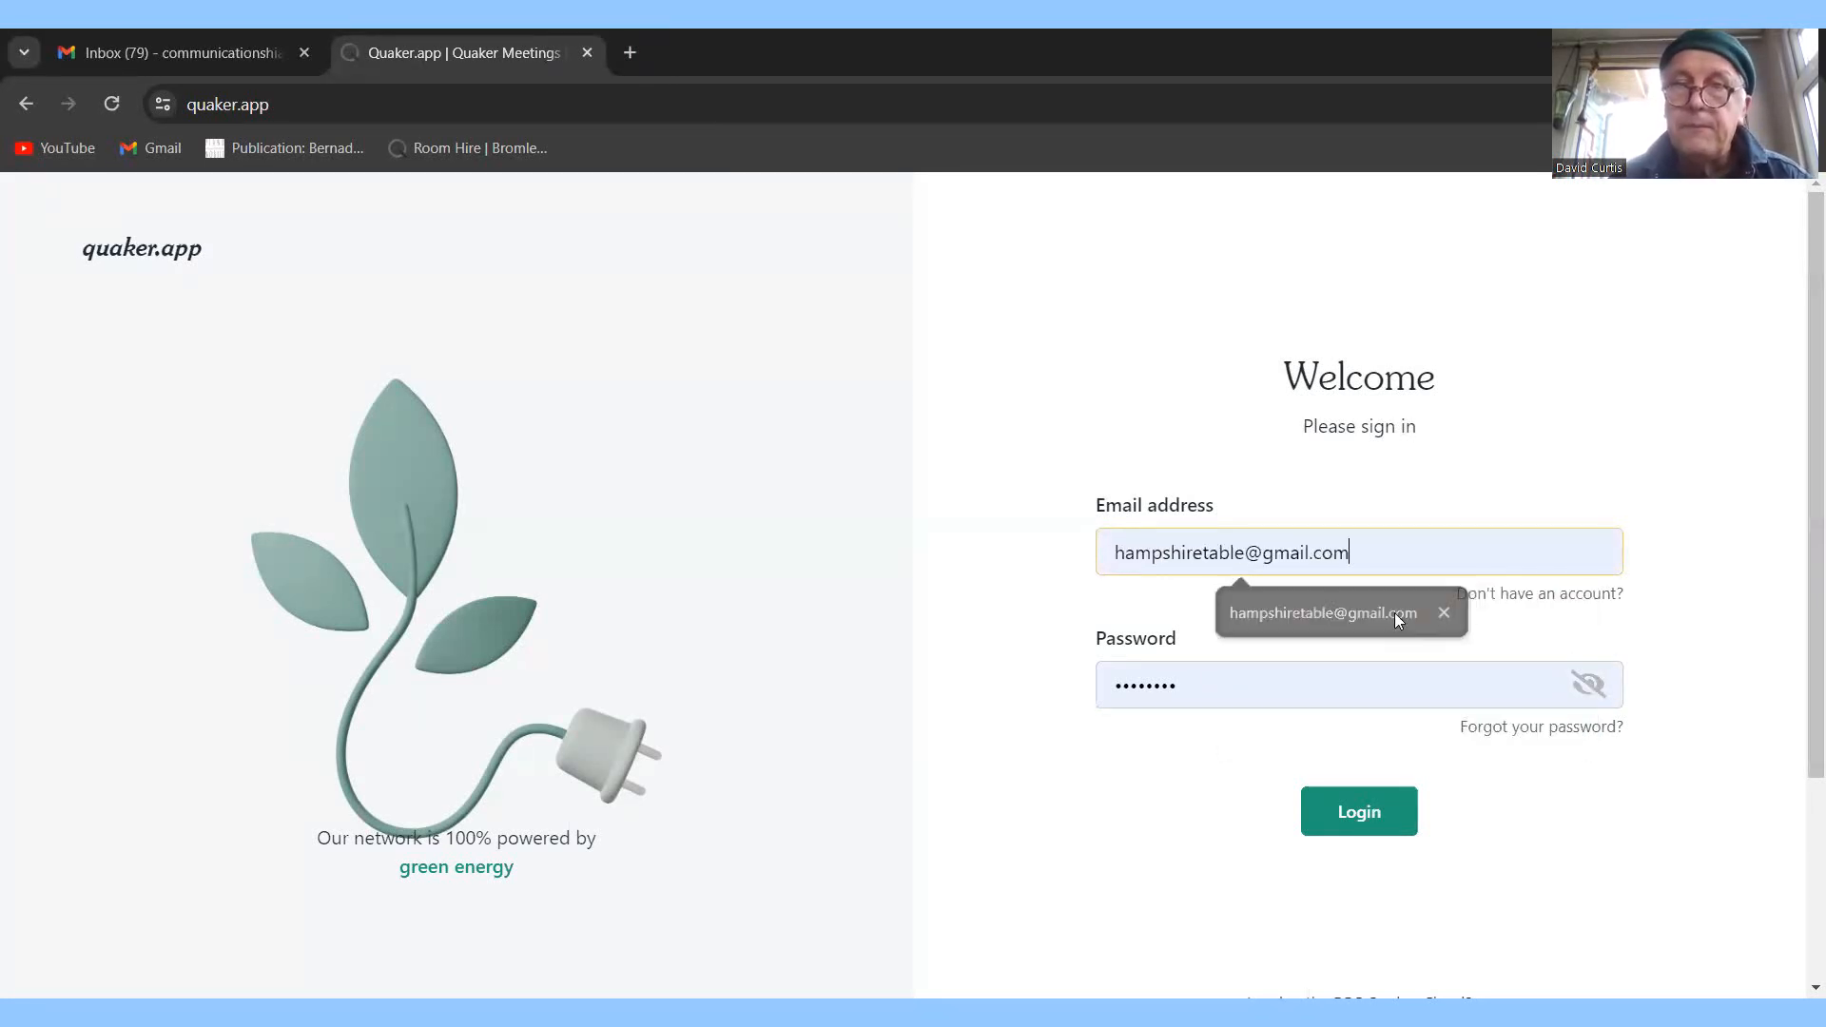
click(1198, 691)
key(BackSpace)
key(BackSpace)
key(BackSpace)
key(BackSpace)
key(BackSpace)
key(BackSpace)
key(BackSpace)
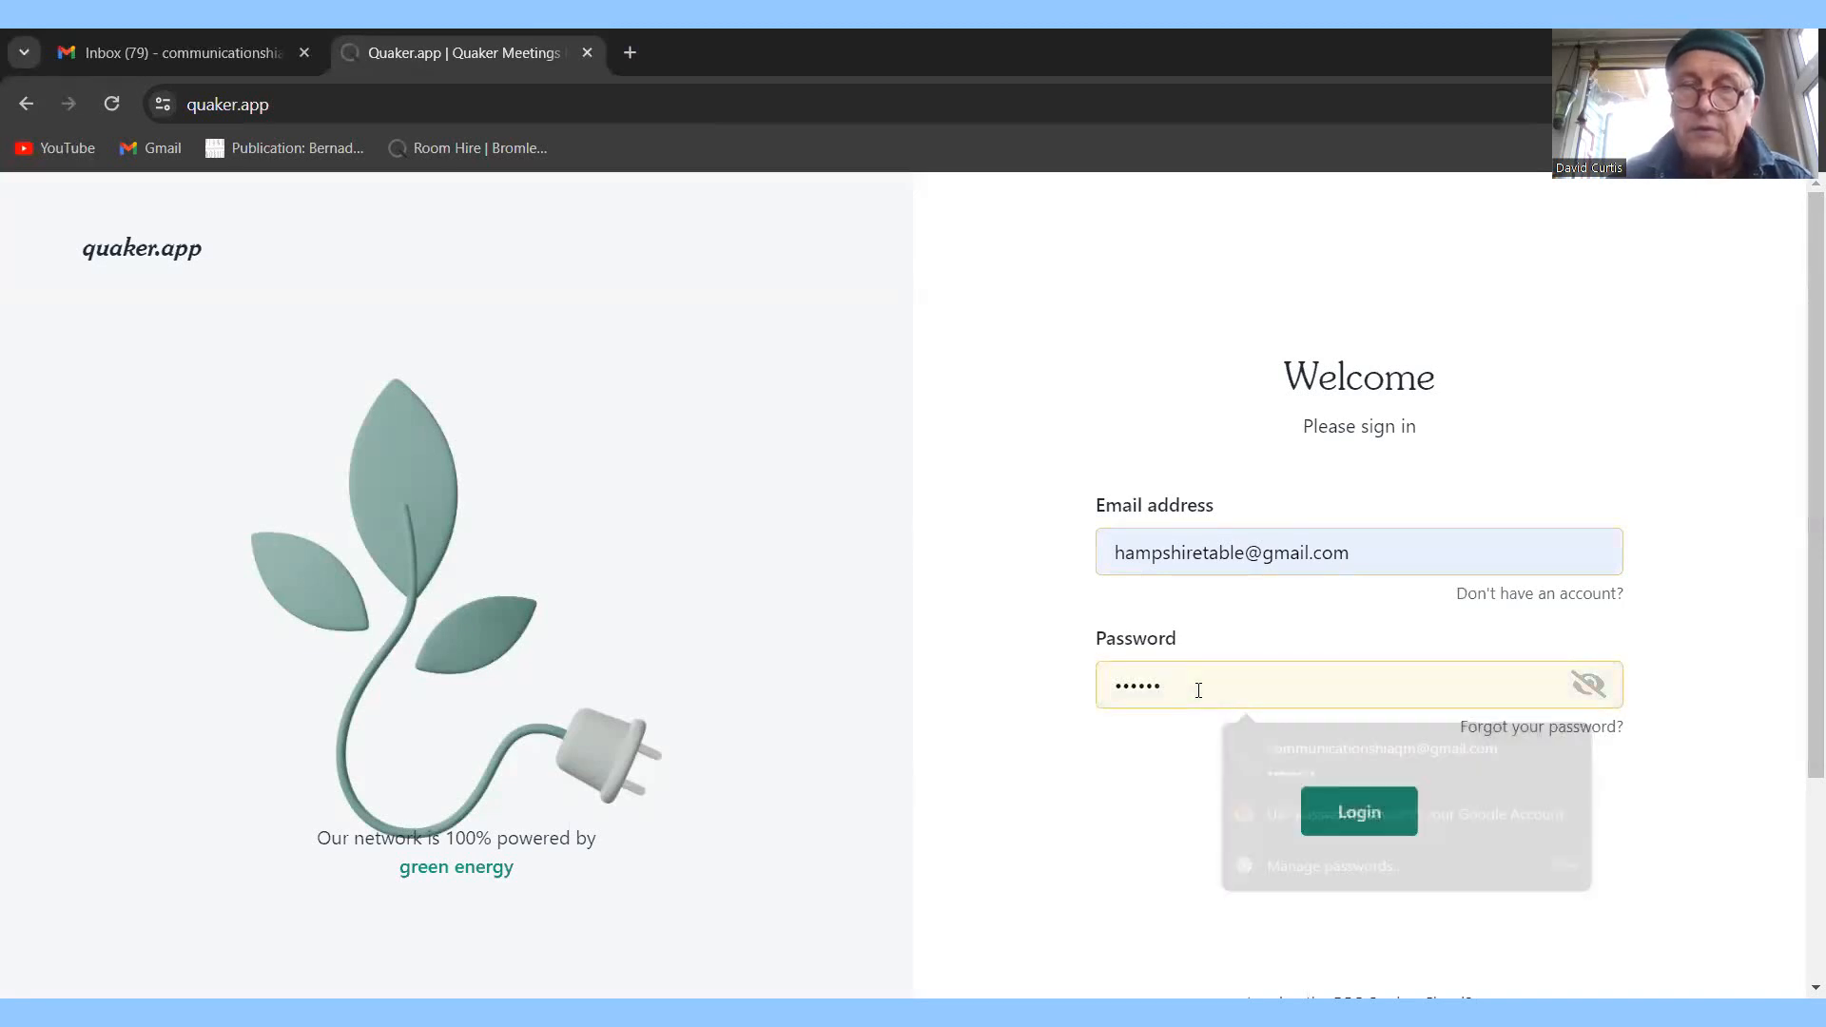
key(BackSpace)
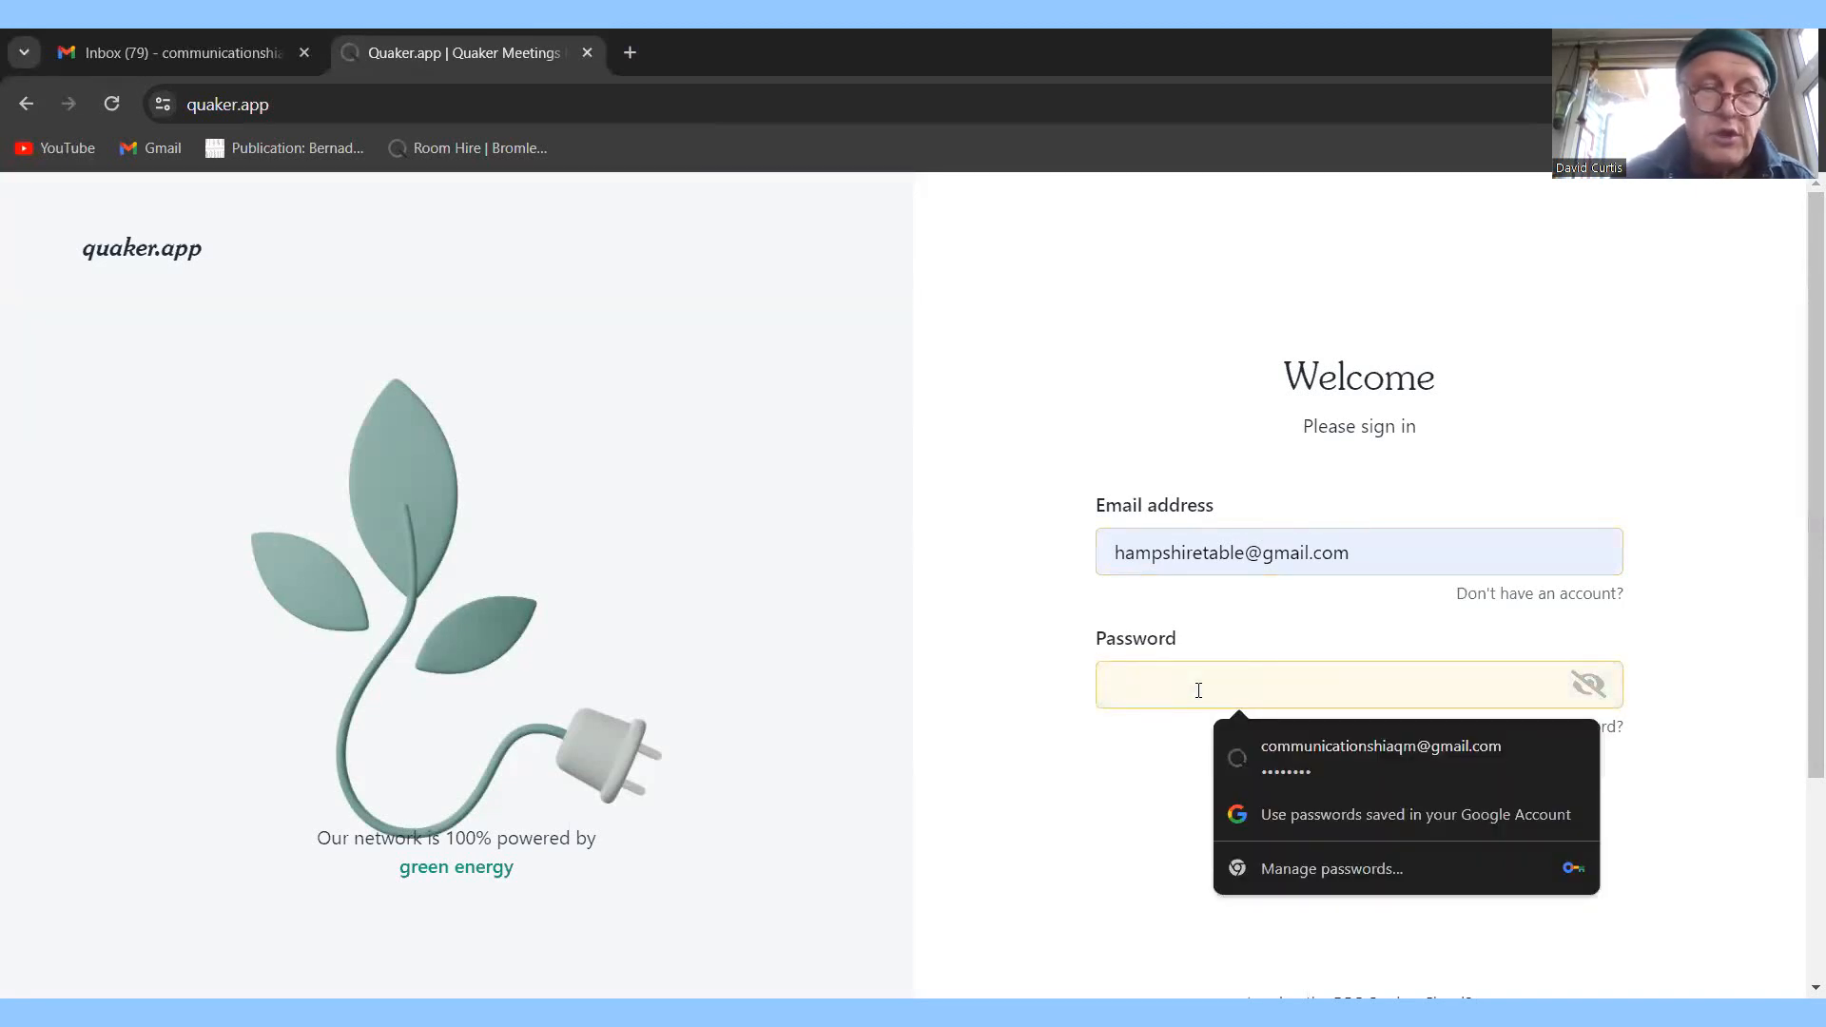
text(•••)
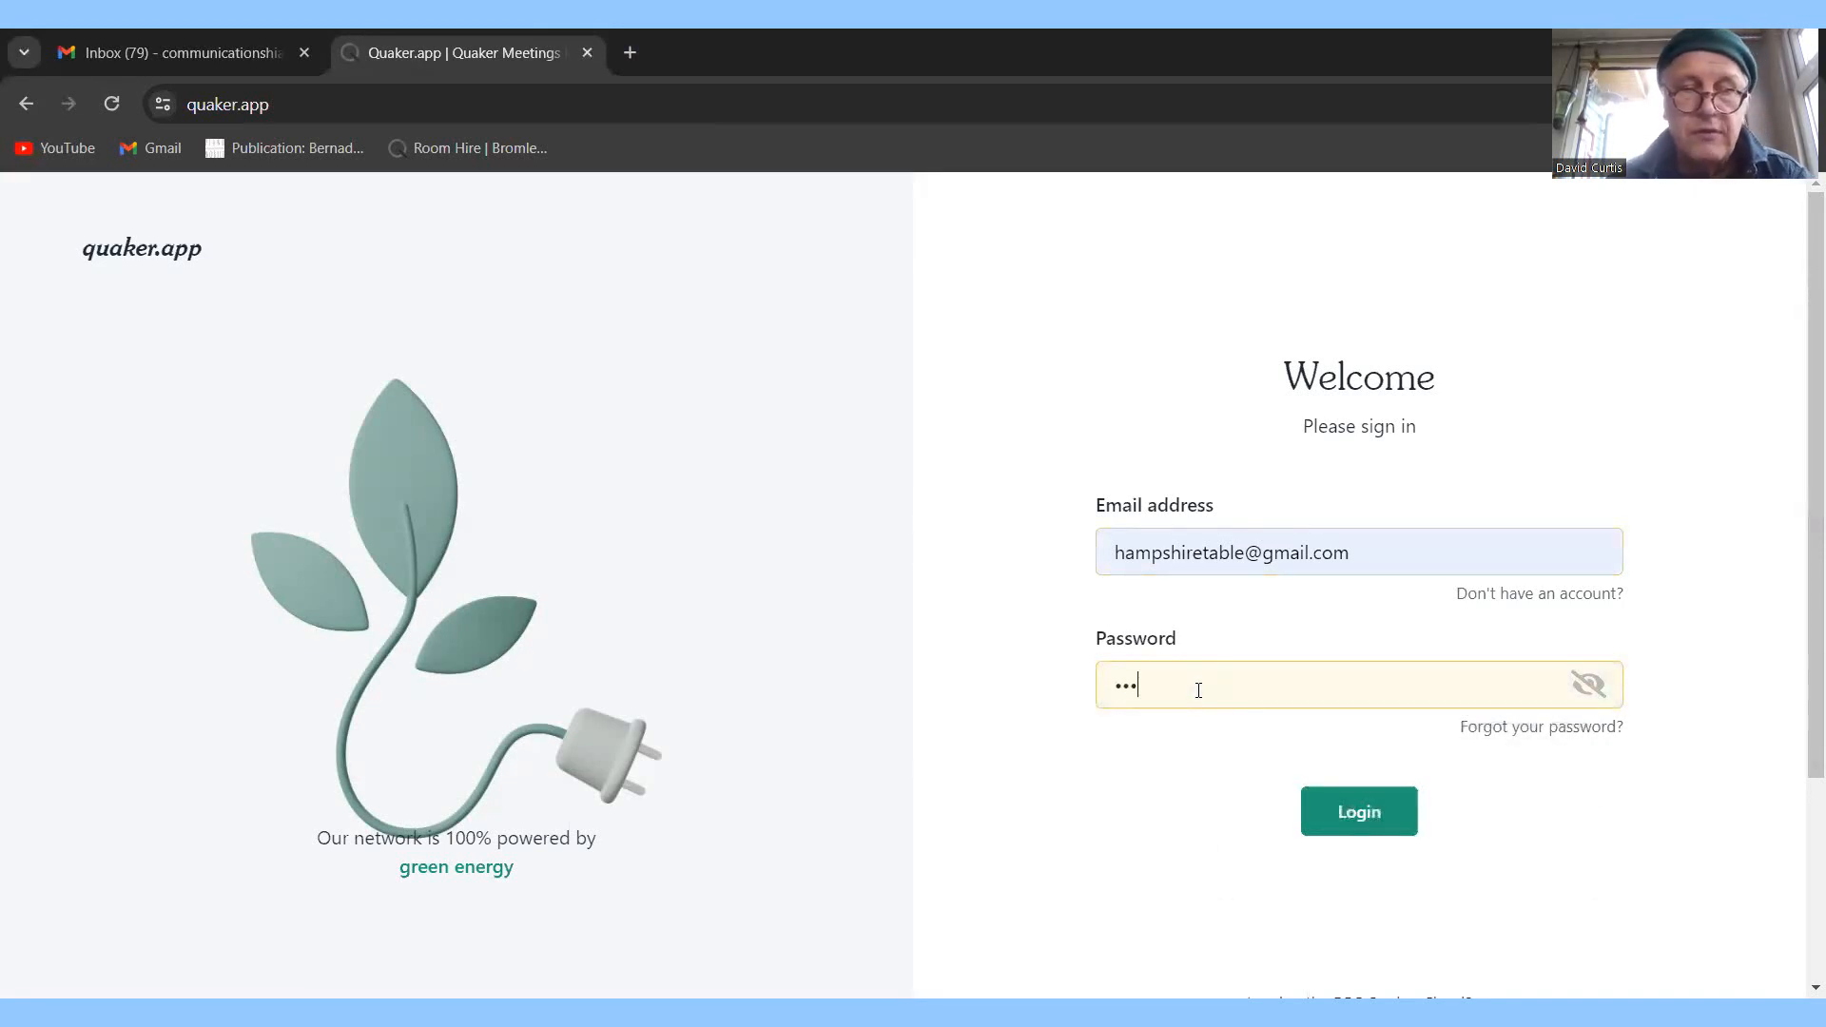
text(•••••)
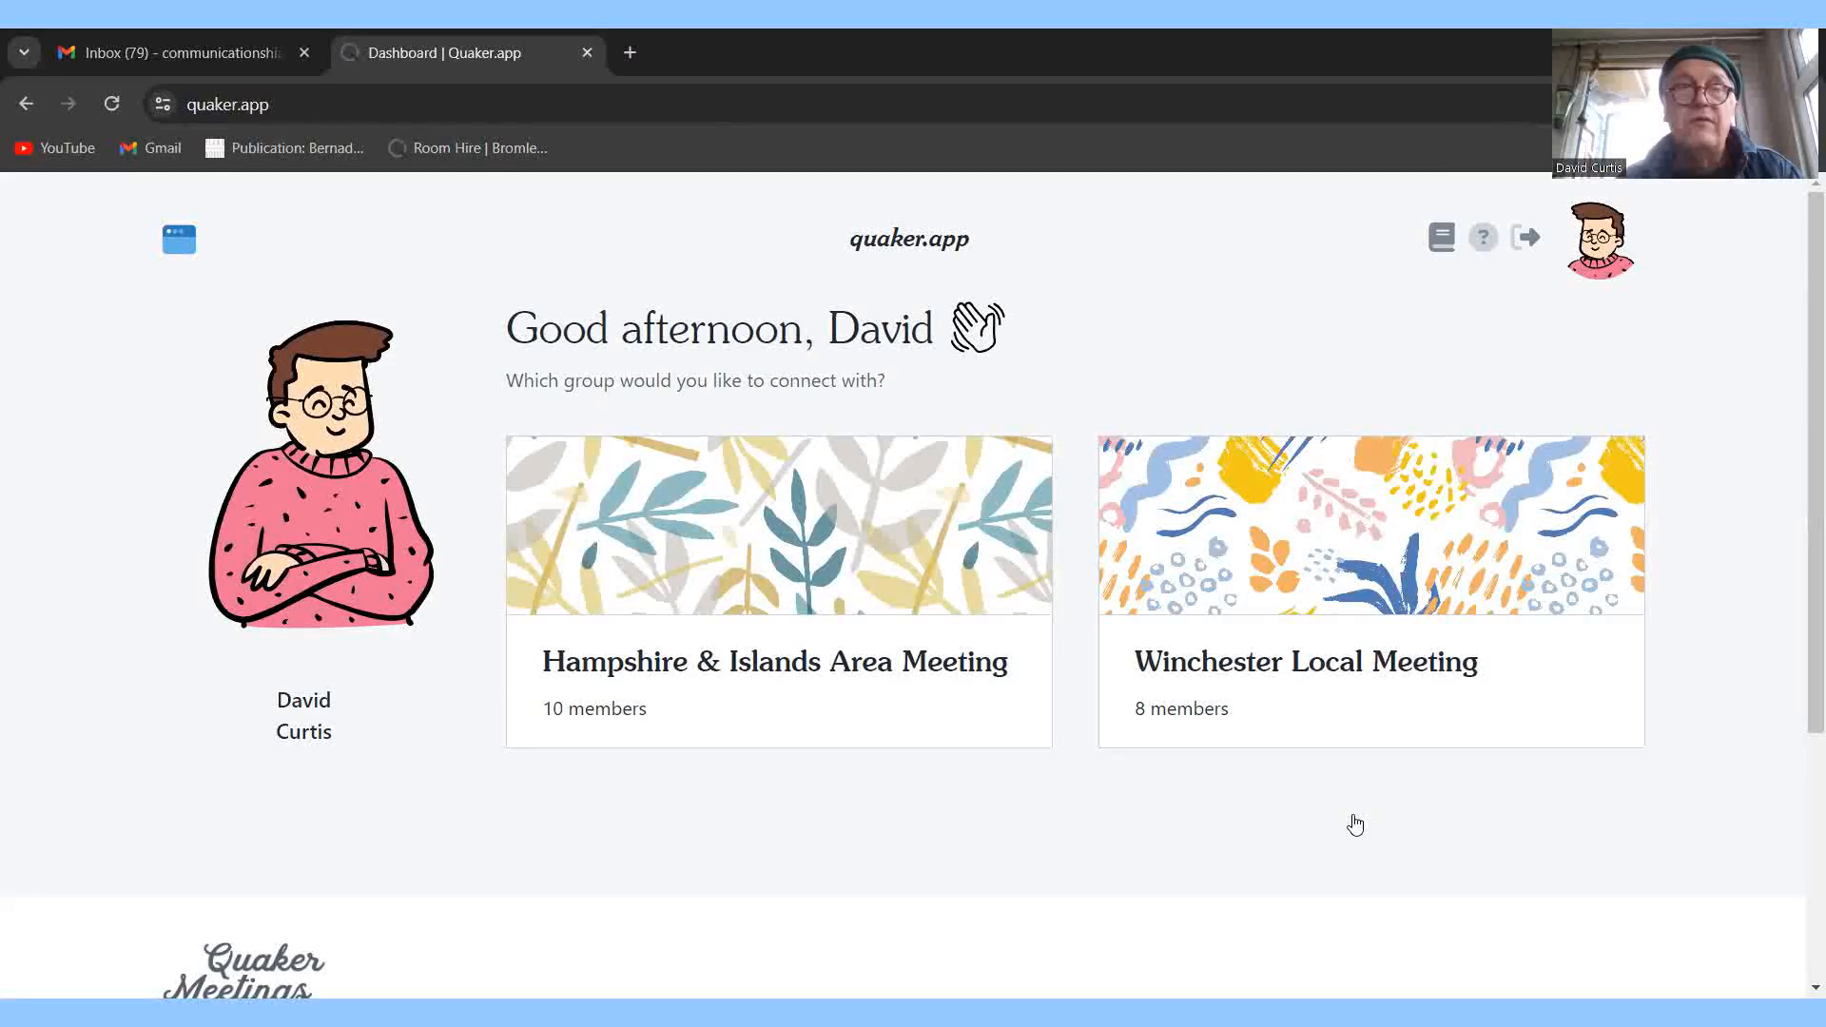
right_click(1356, 824)
click(1111, 369)
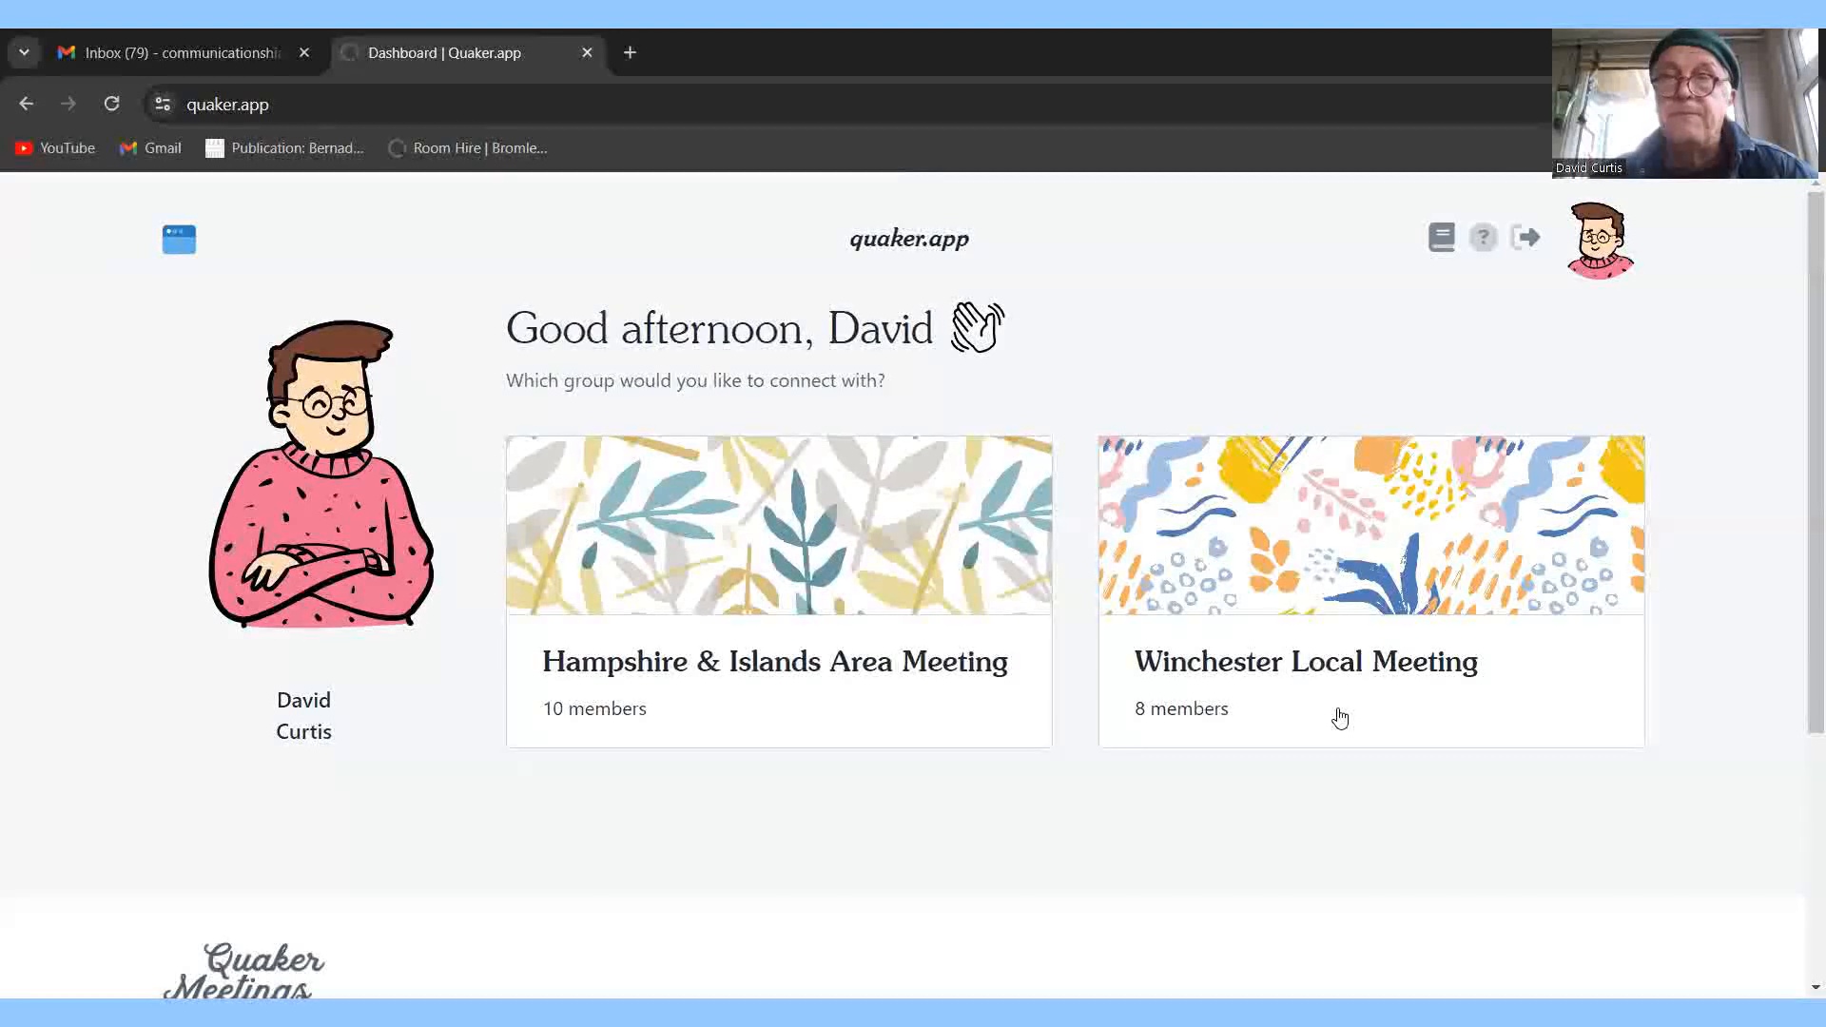
right_click(1338, 713)
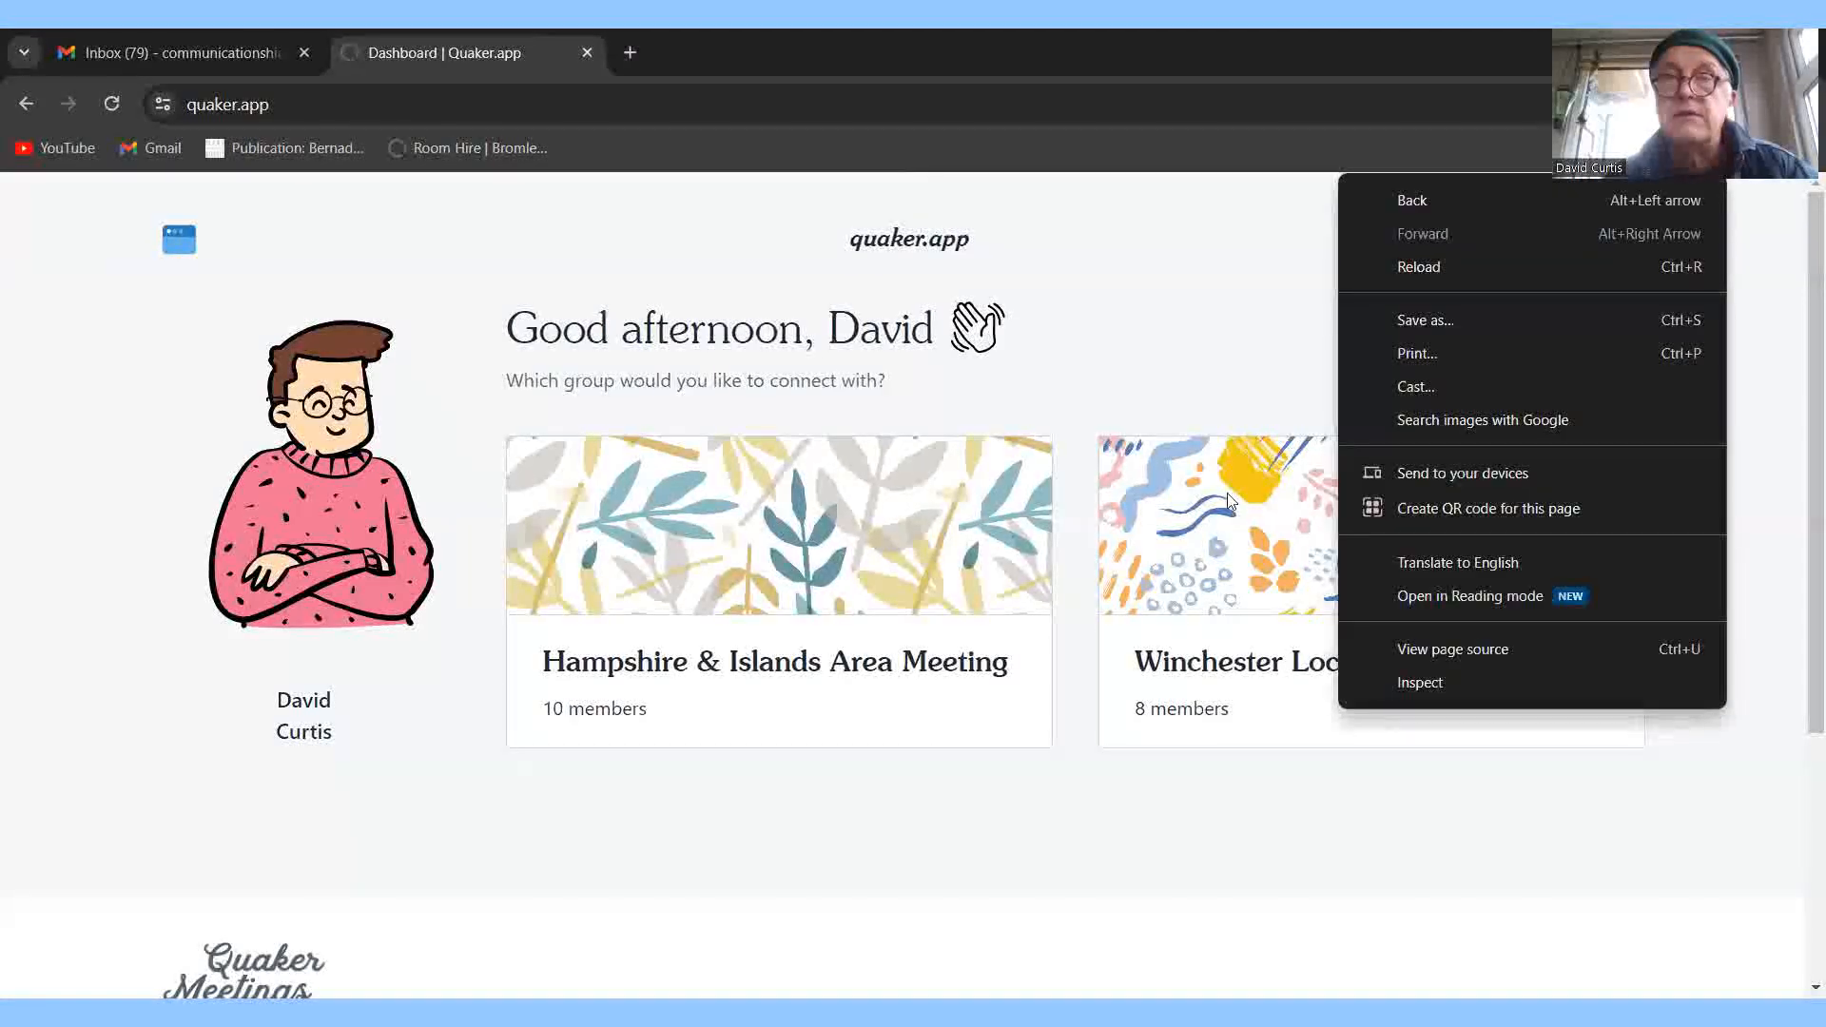
click(1177, 343)
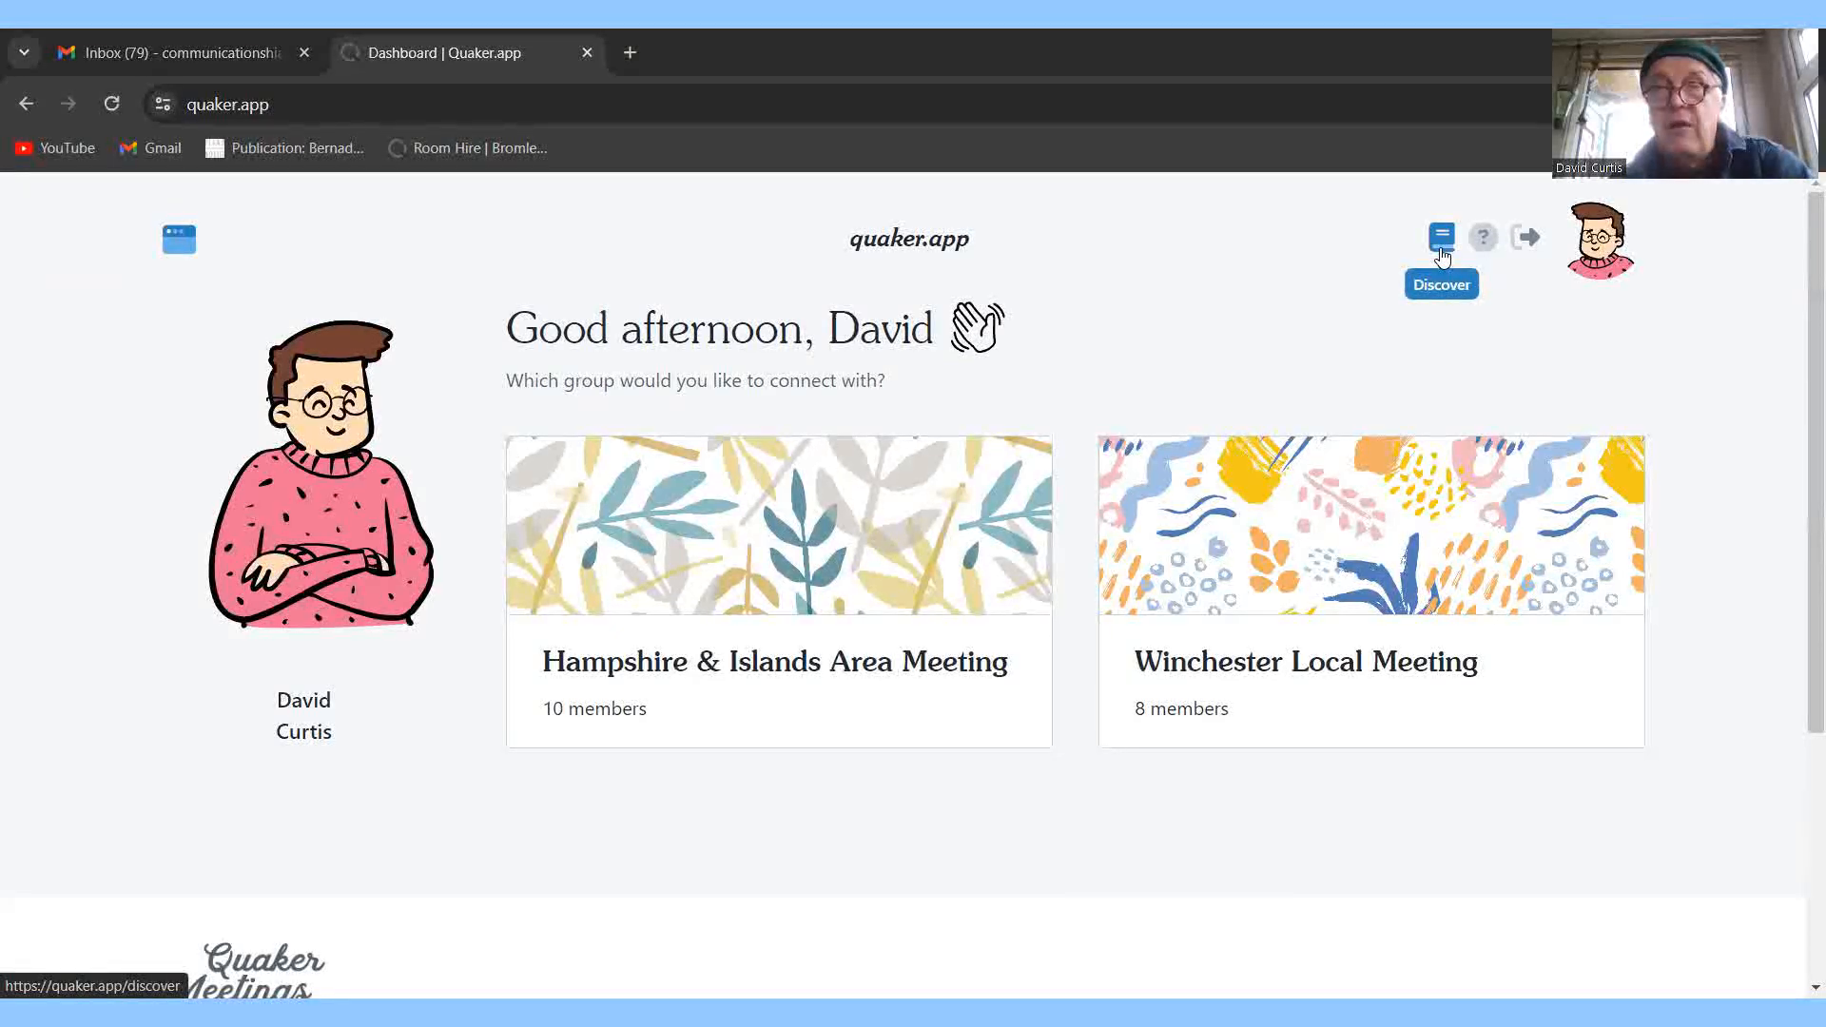
Open Discover the Wider Community and scroll through its Quaker Groups cards.
click(1442, 237)
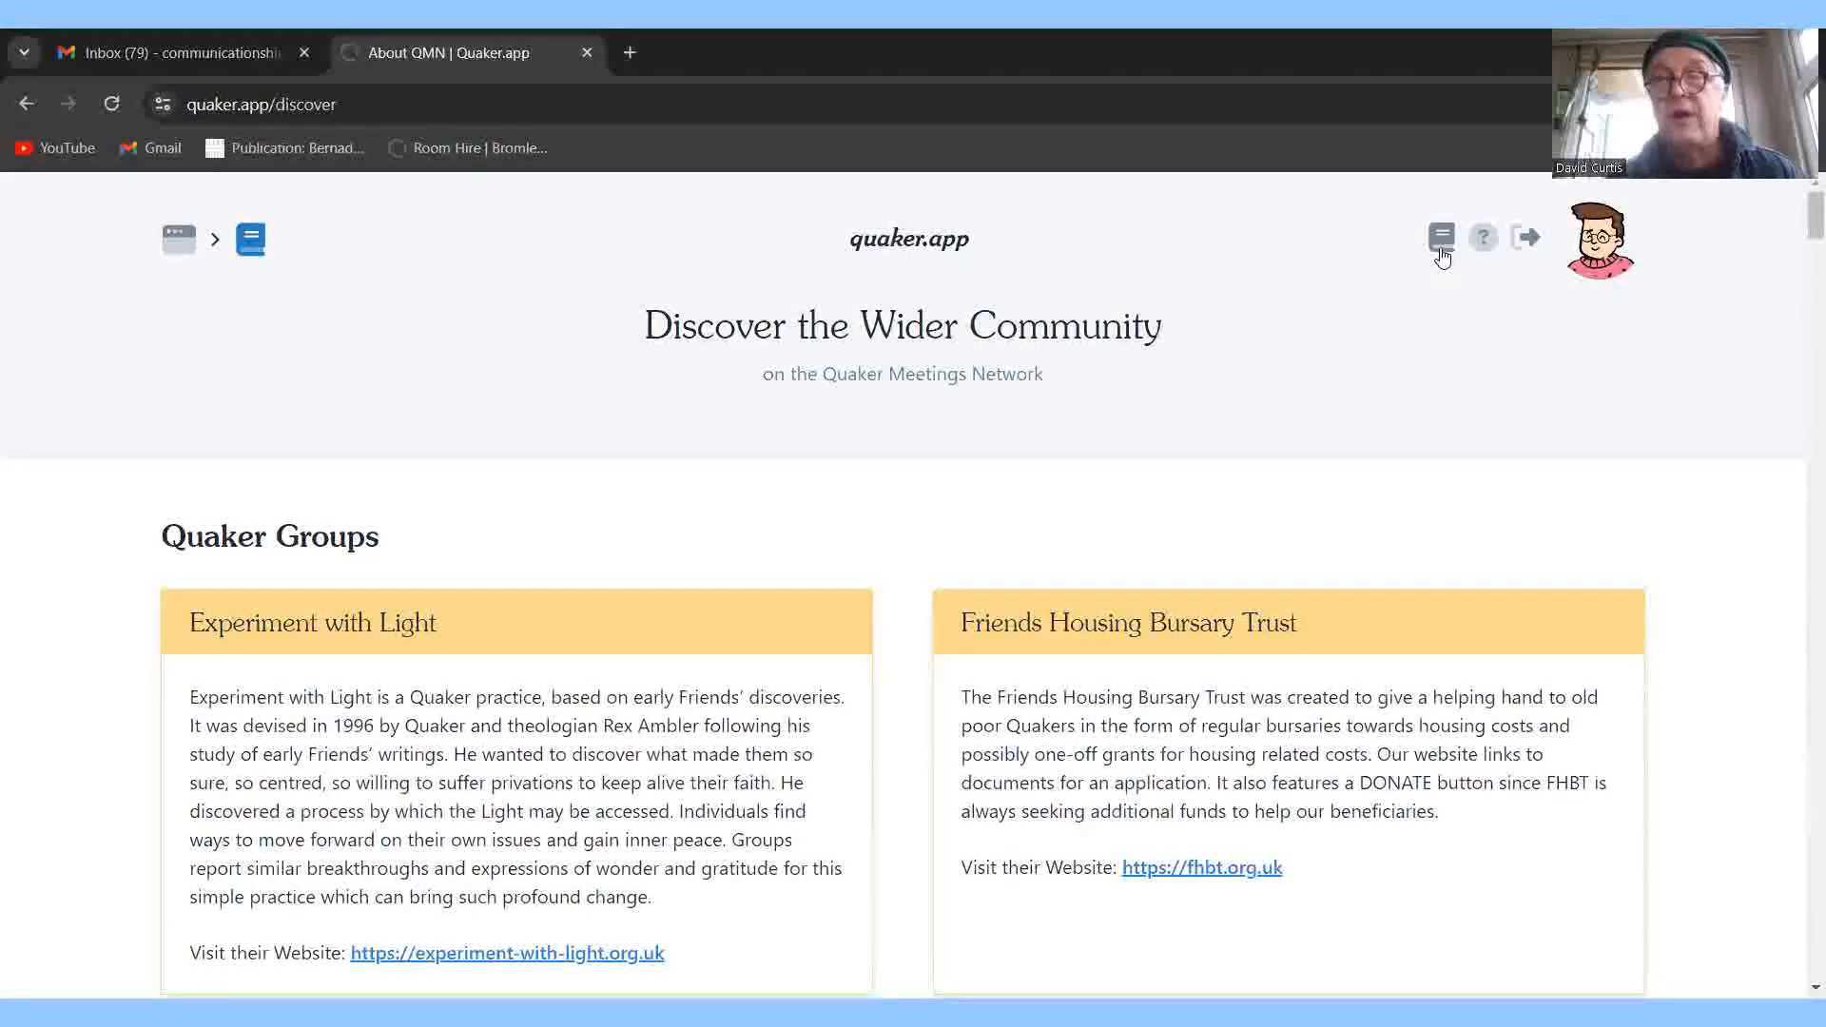
right_click(1442, 255)
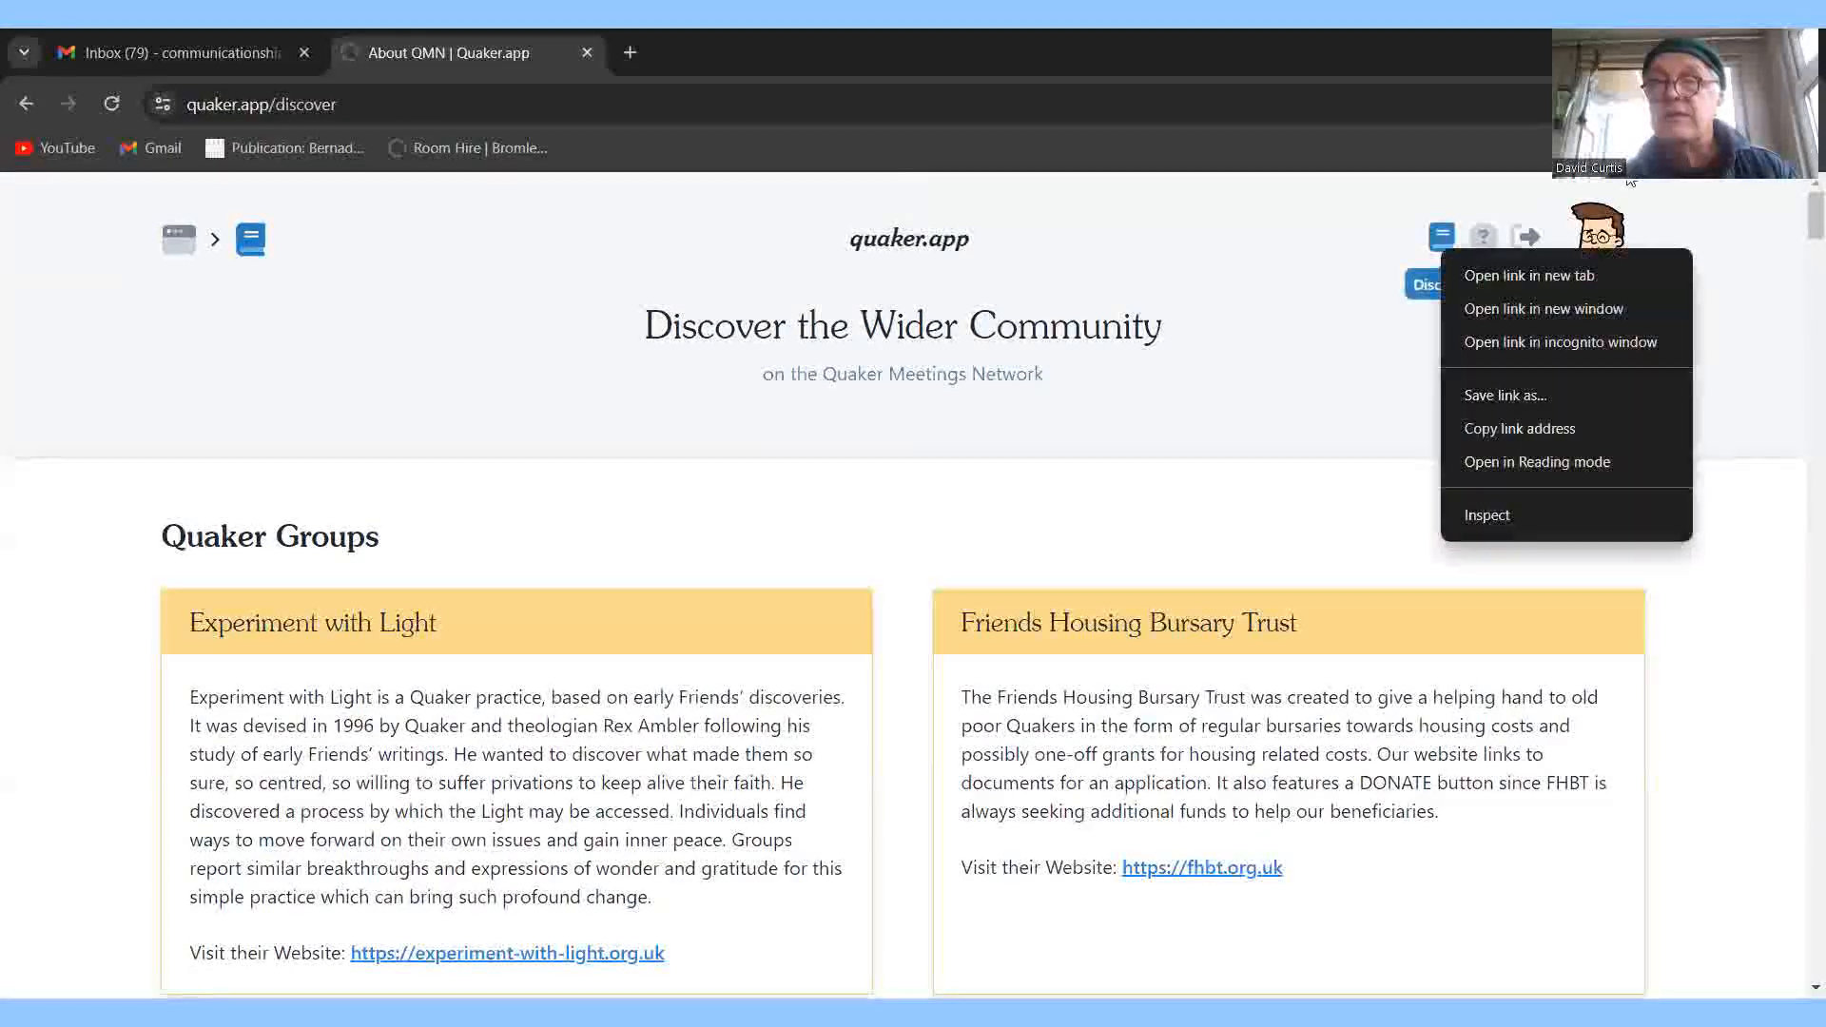
mouse_move(1801, 226)
mouse_down()
mouse_move(1804, 465)
mouse_move(1805, 189)
mouse_up()
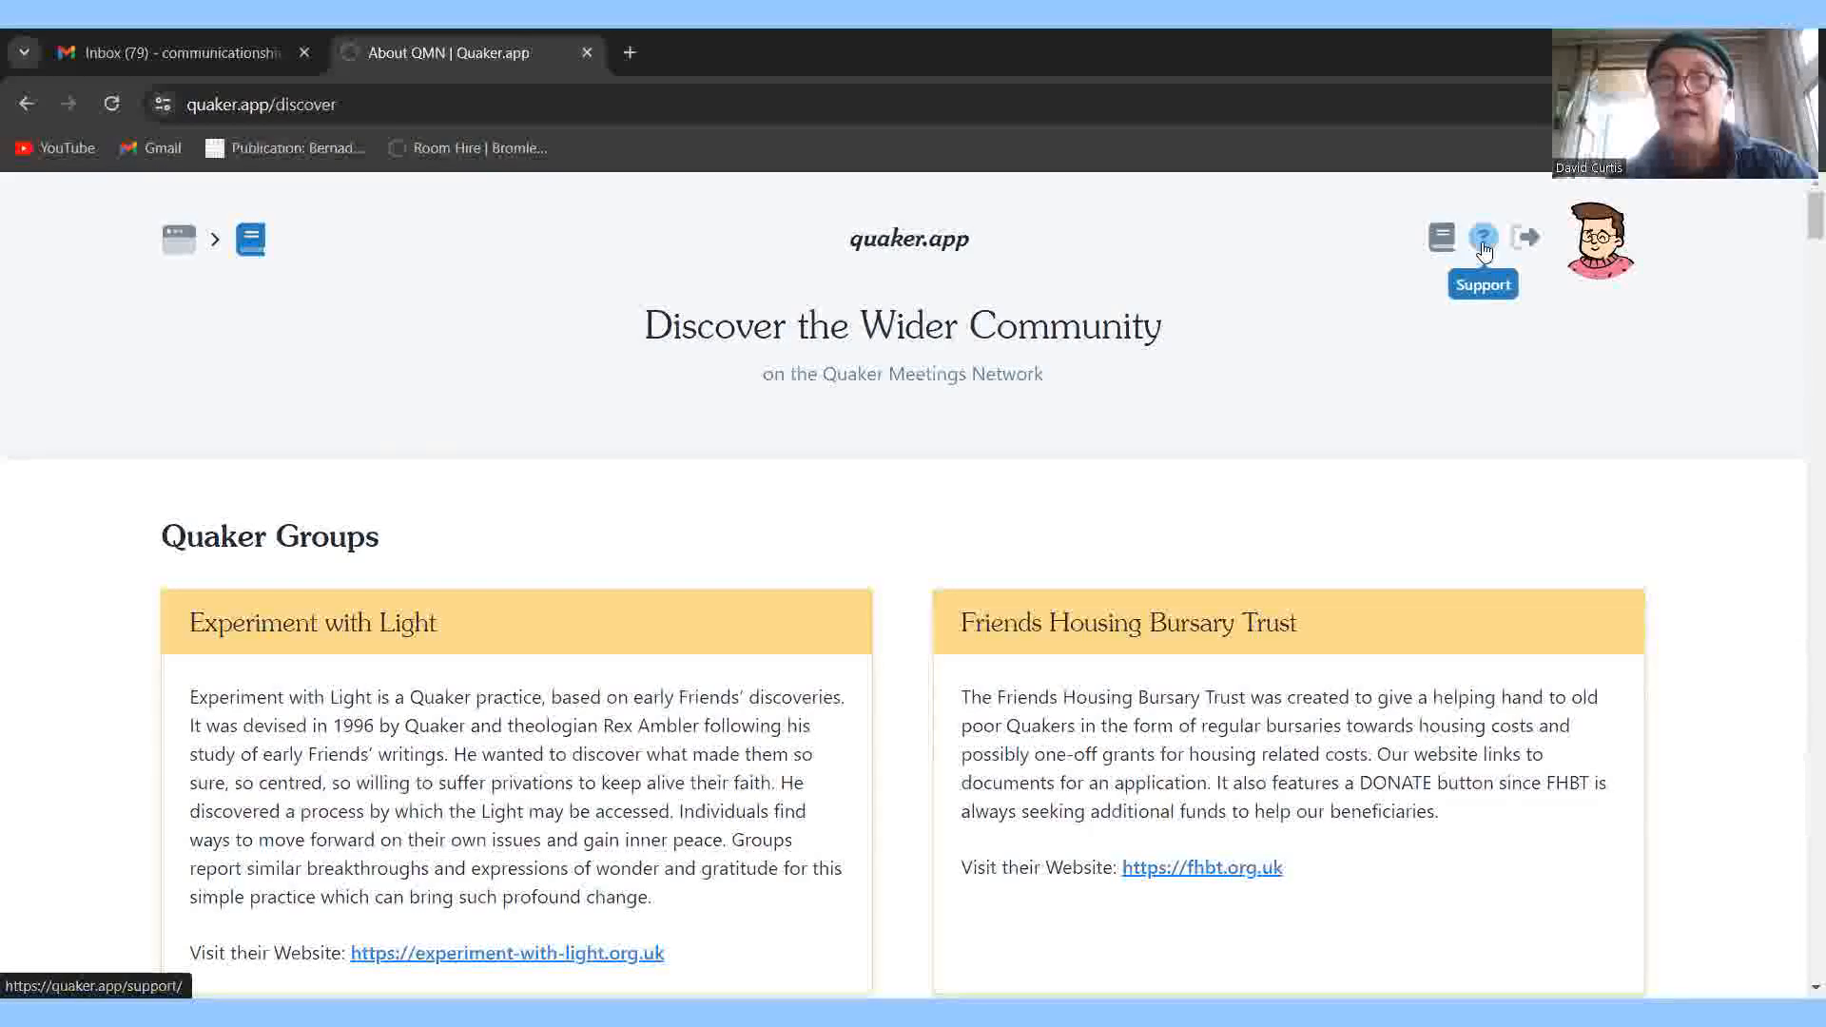
Open the Support Center and scroll down to its Manuals cards.
click(1484, 238)
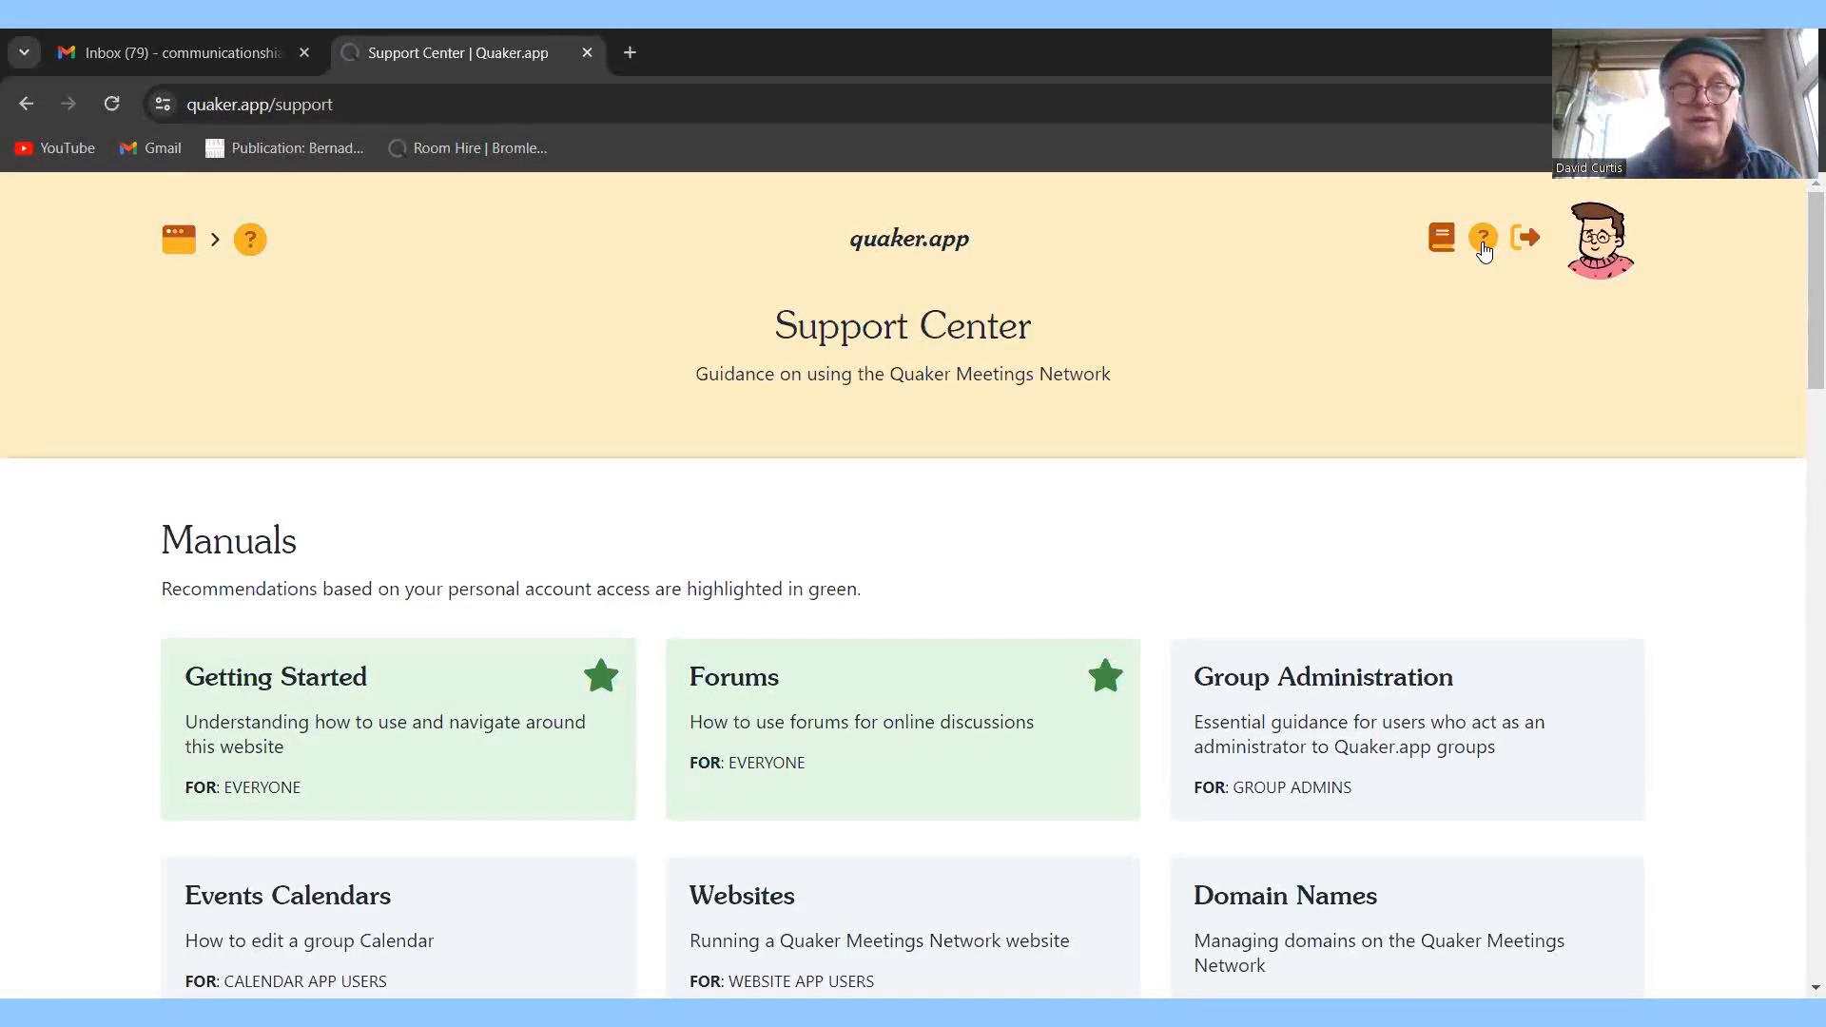
drag(1798, 248, 1801, 304)
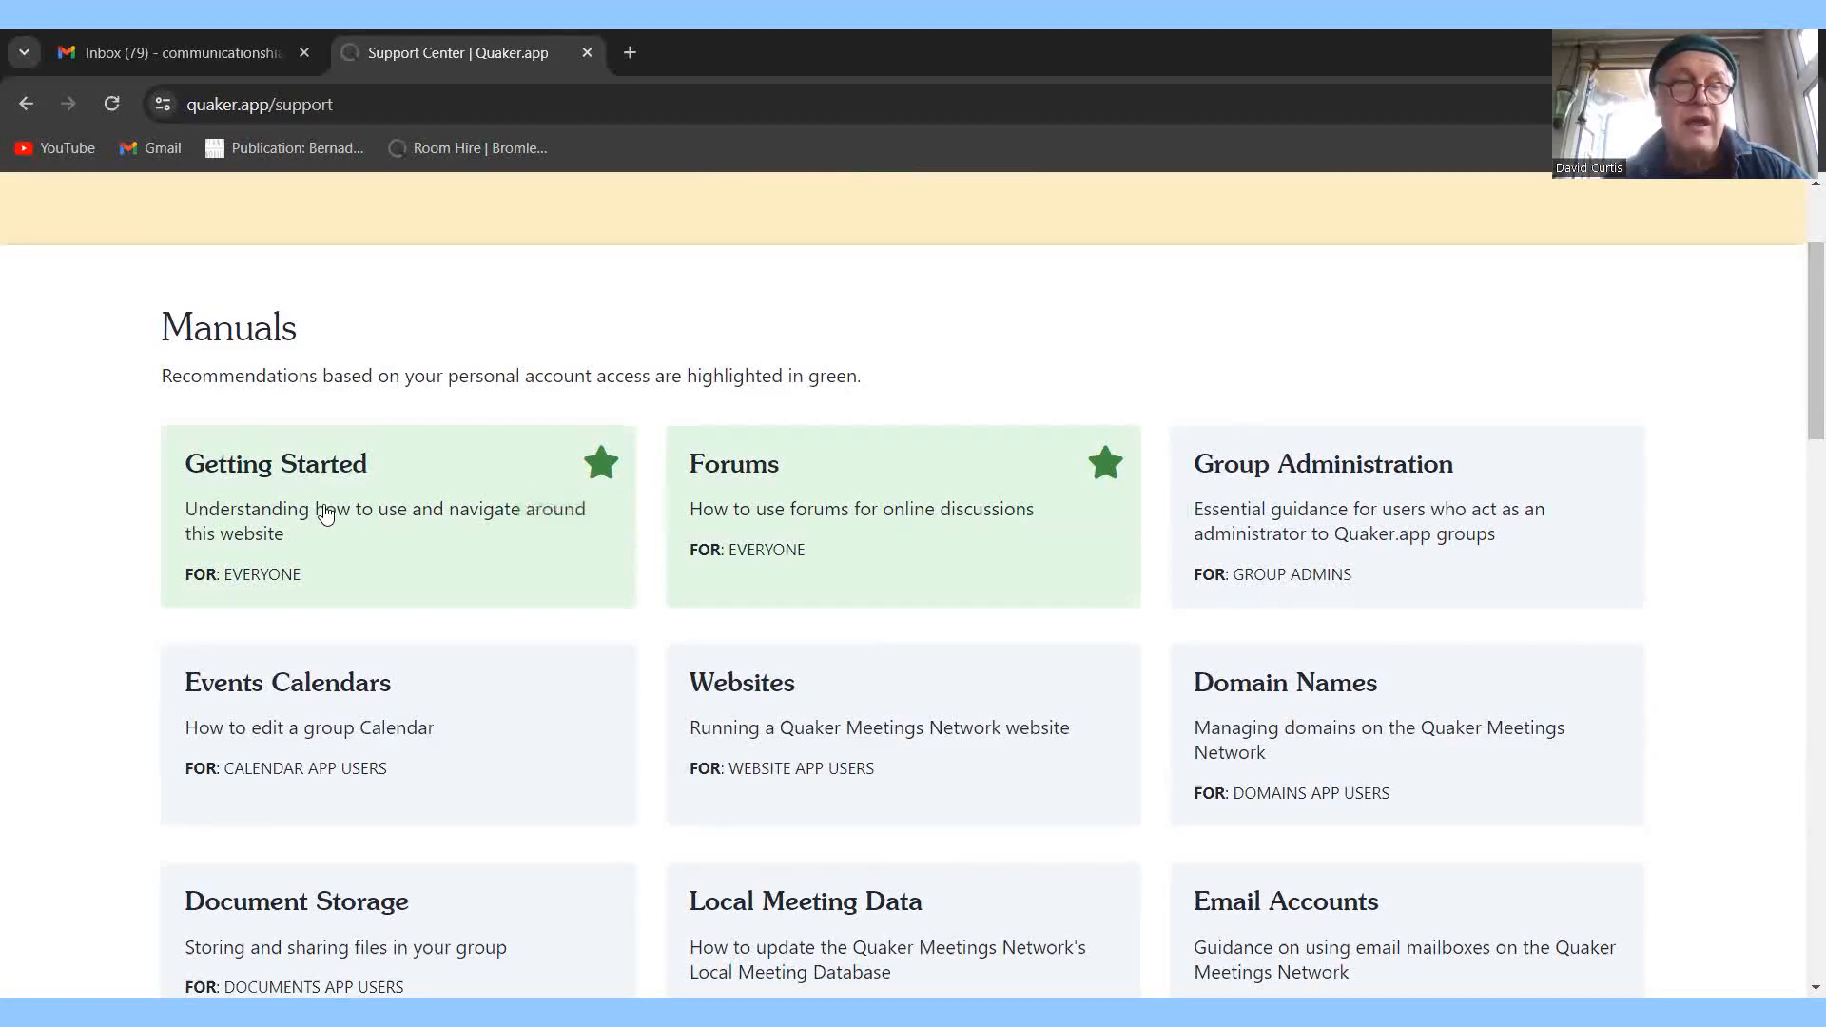
Open the Getting Started manual at its Welcome to Quaker.app! introduction.
click(315, 475)
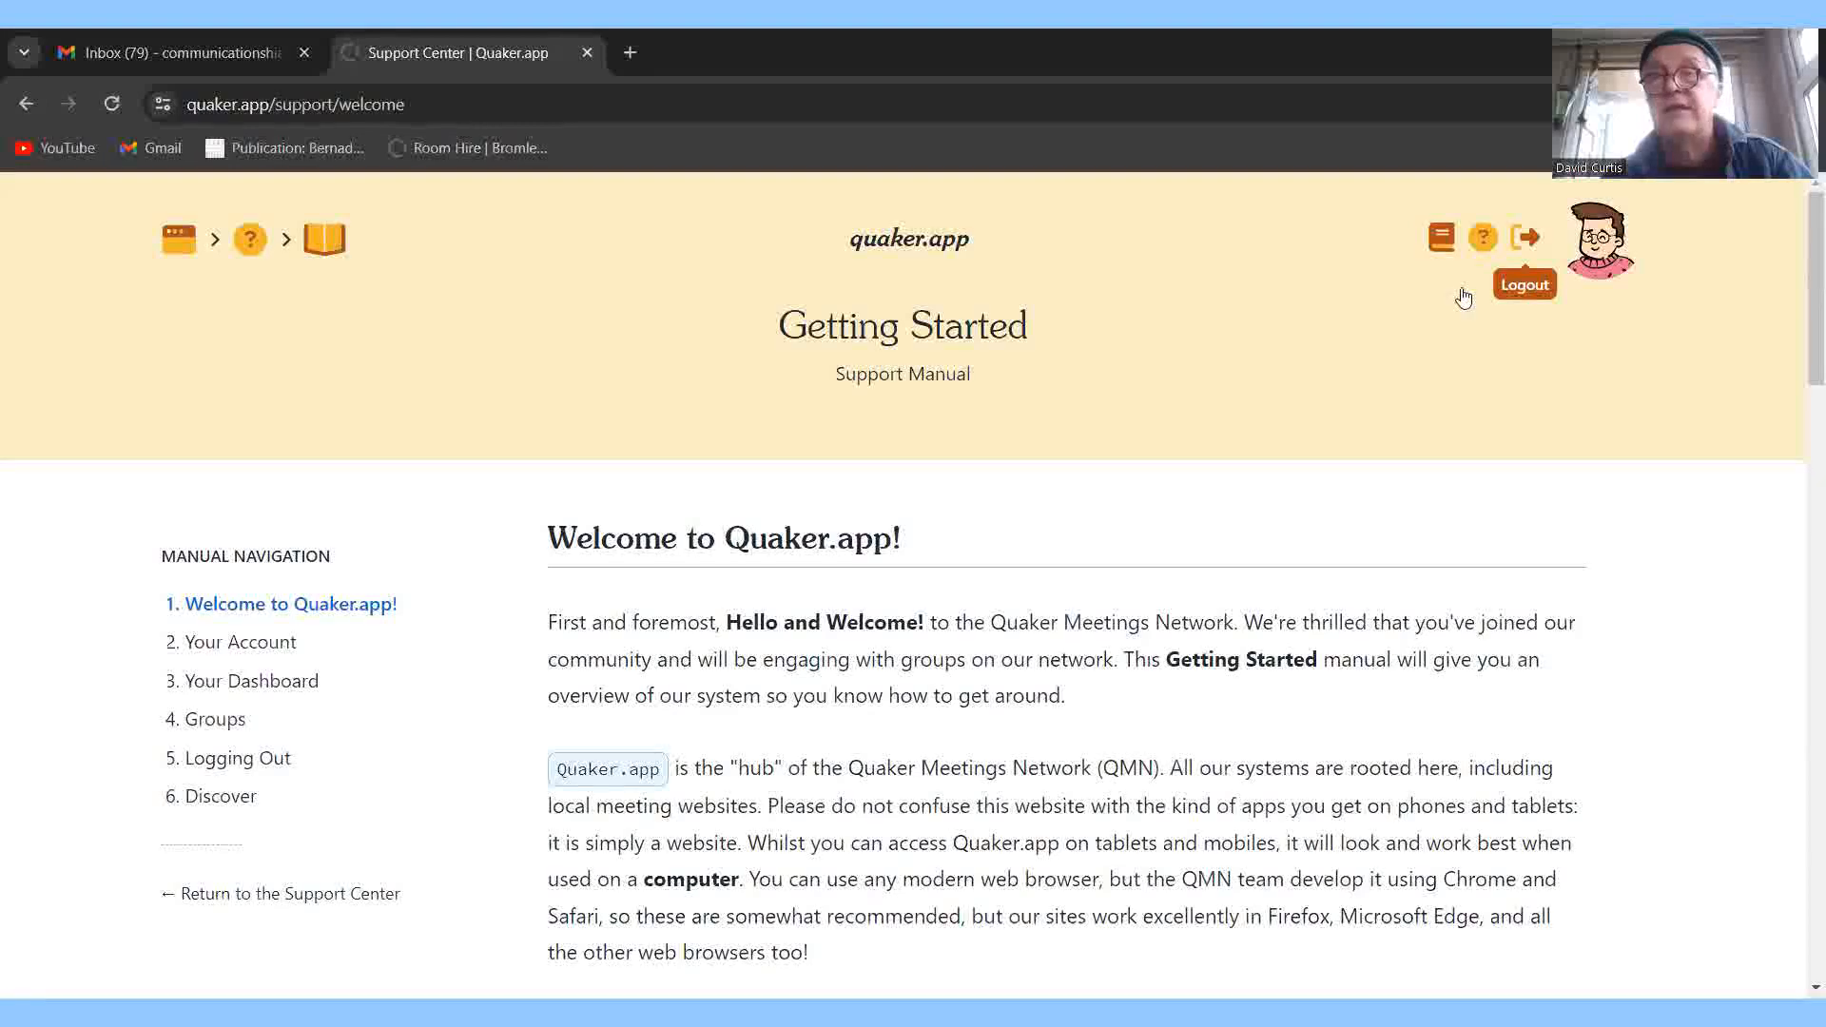
Return to the dashboard and scroll through Winchester Local Meeting's notices and December 2023 calendar.
click(185, 246)
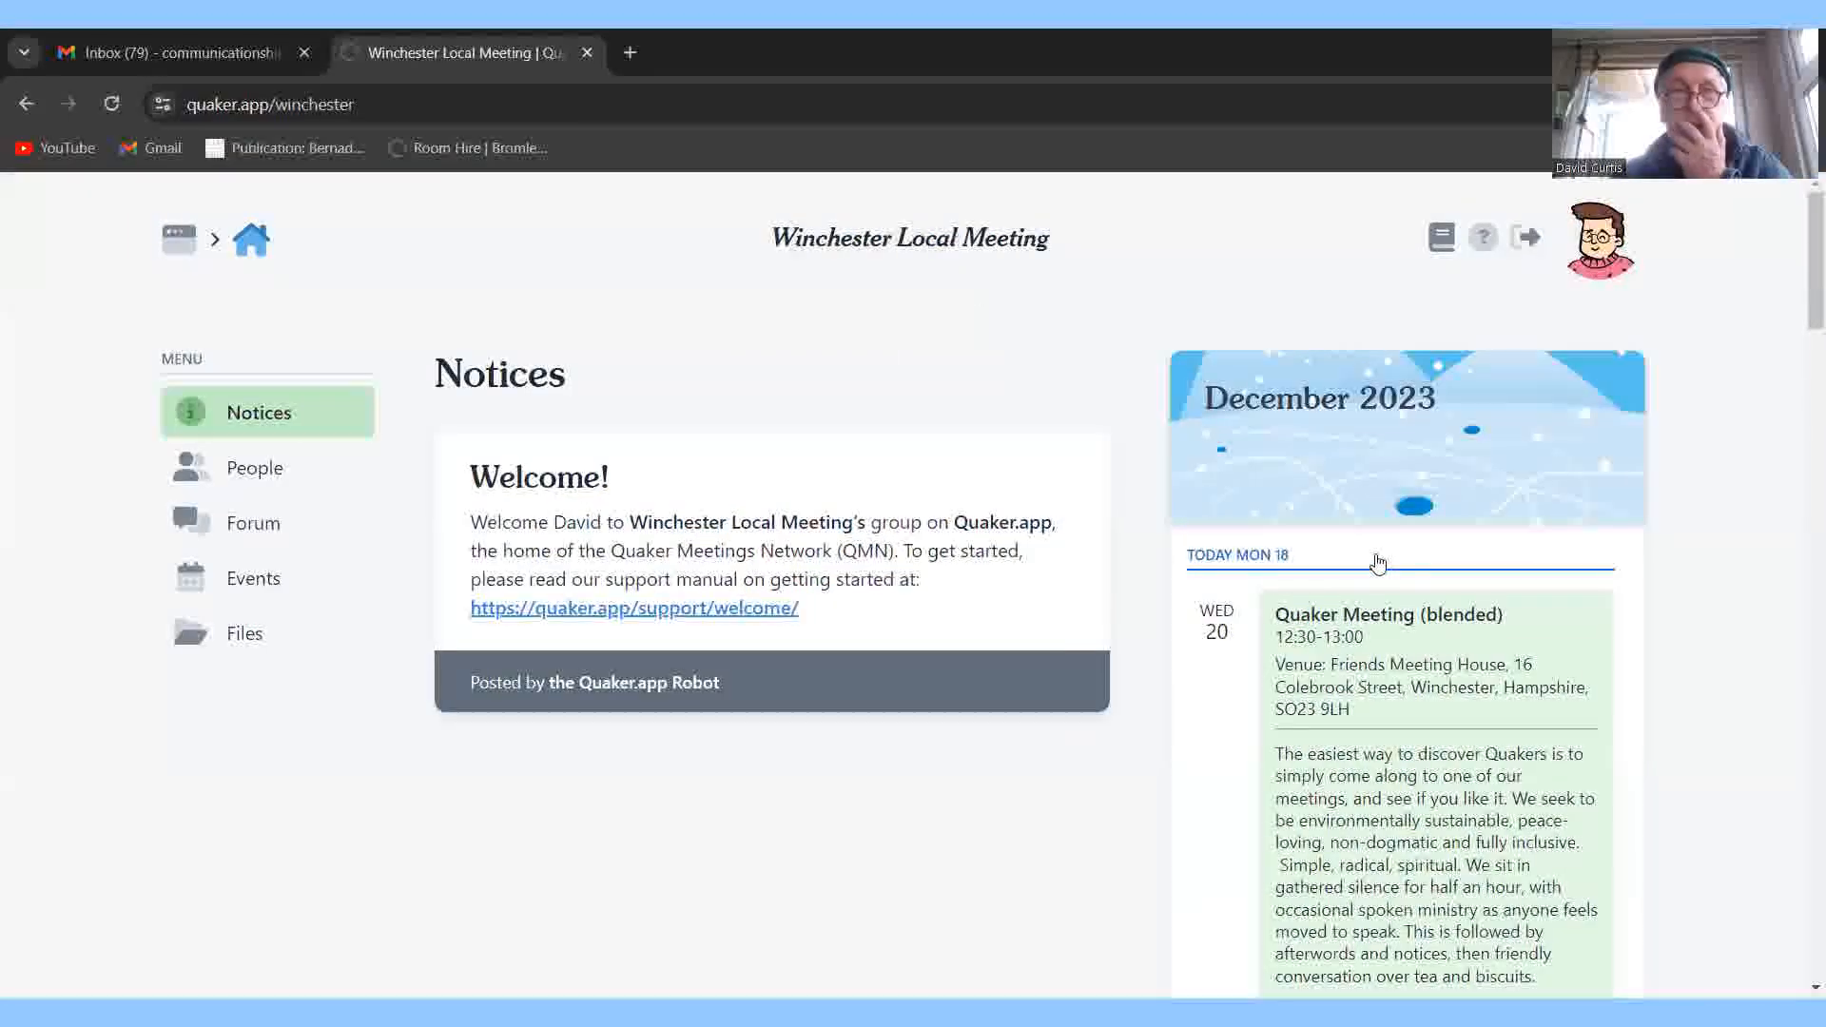
right_click(1378, 561)
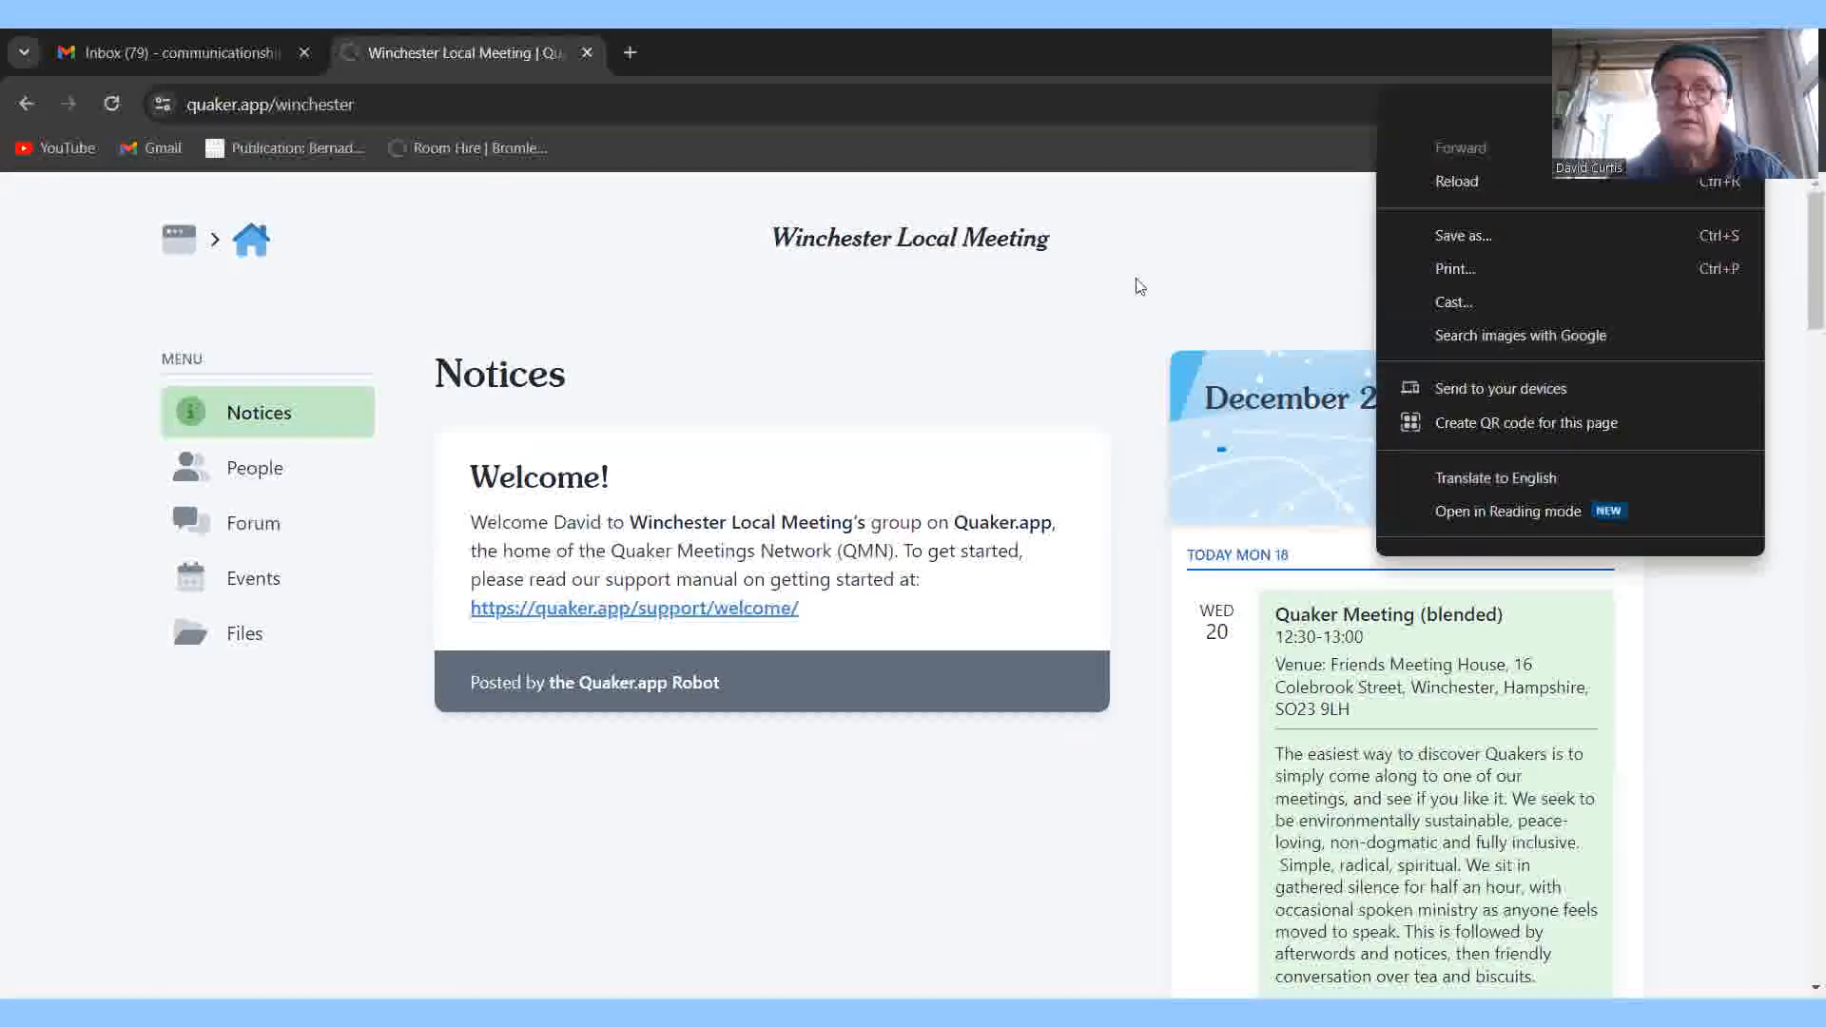
click(1138, 285)
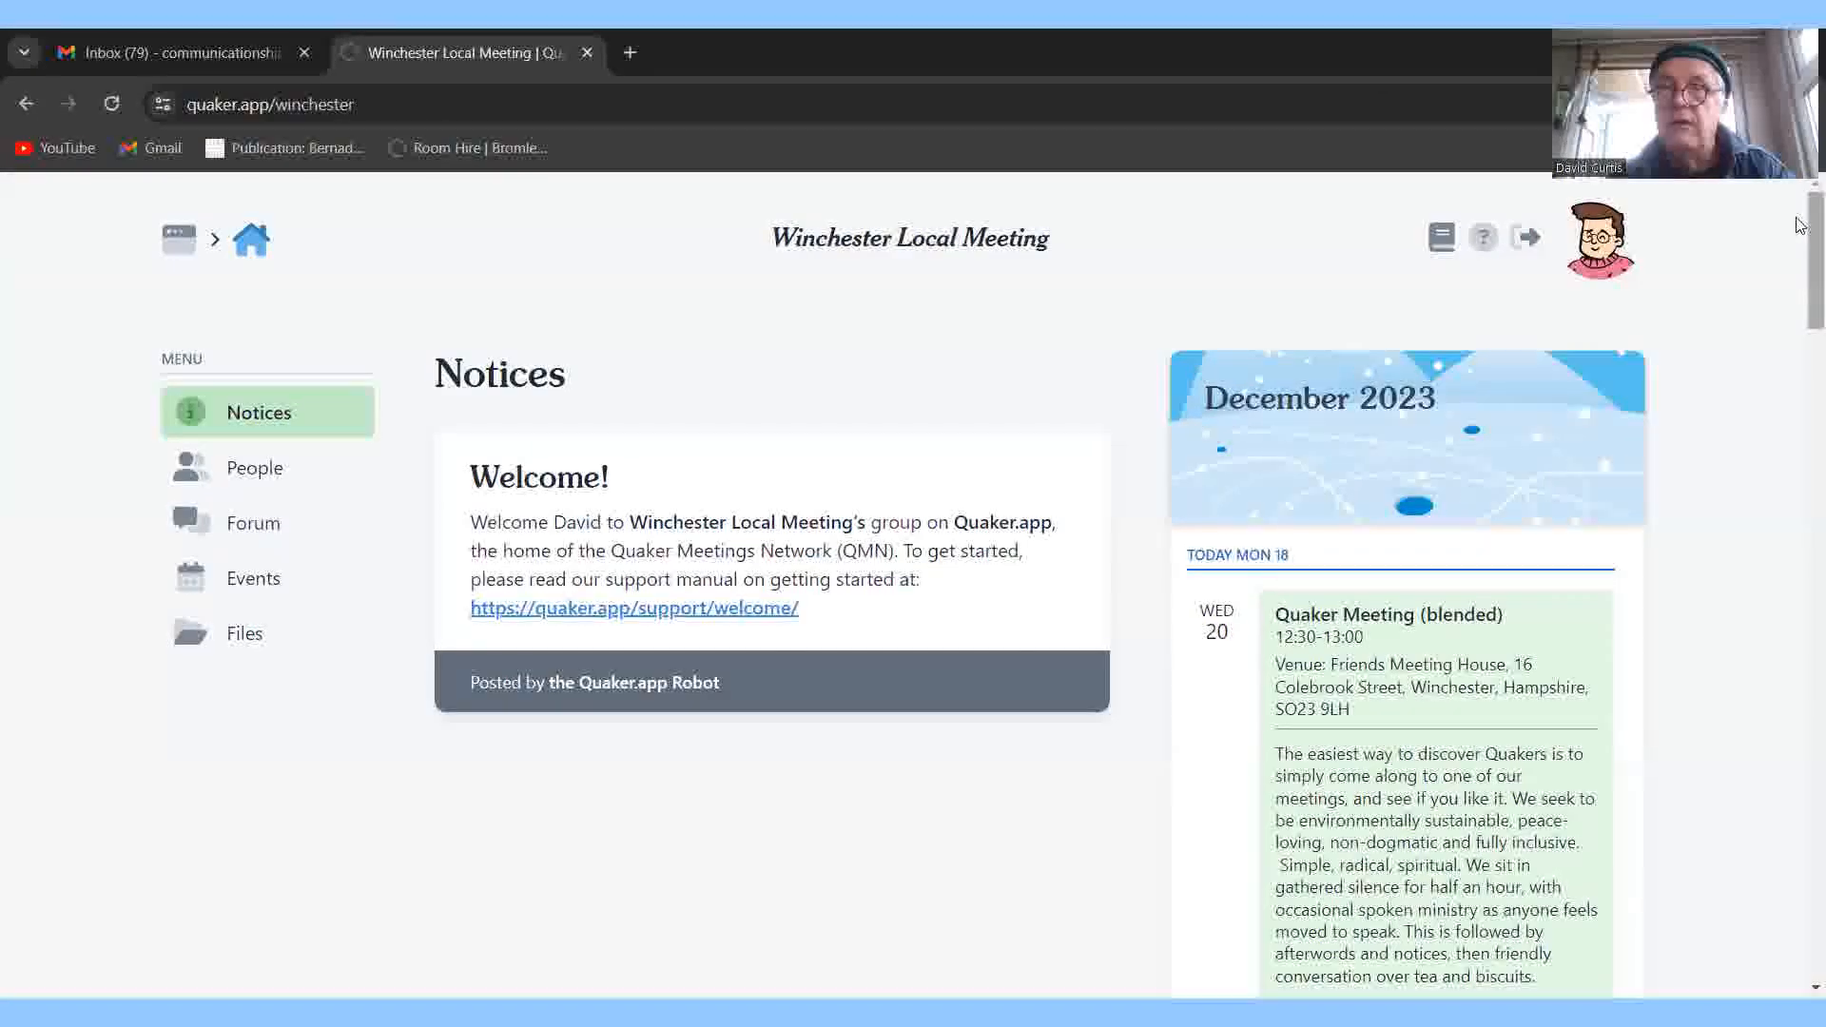
scroll(1800, 262, down, 1)
mouse_move(1800, 261)
mouse_down()
mouse_move(1800, 535)
mouse_move(1800, 238)
mouse_up()
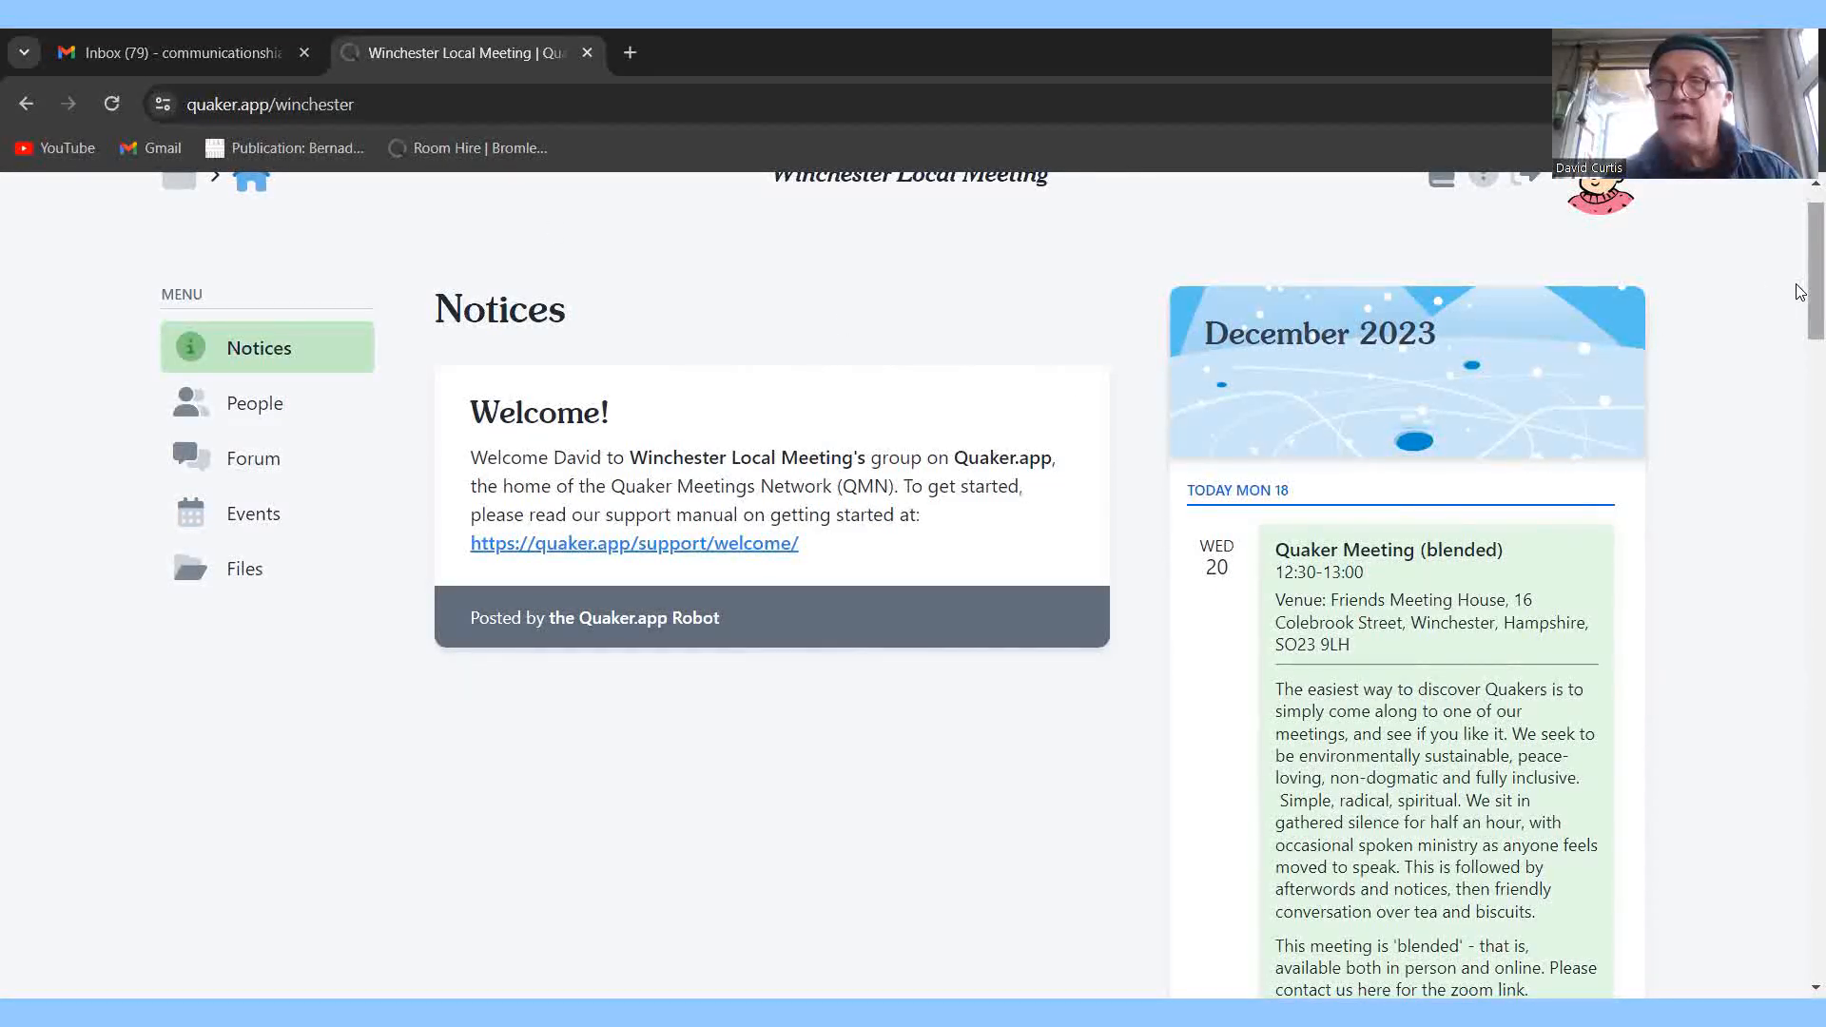
drag(1814, 286, 1814, 254)
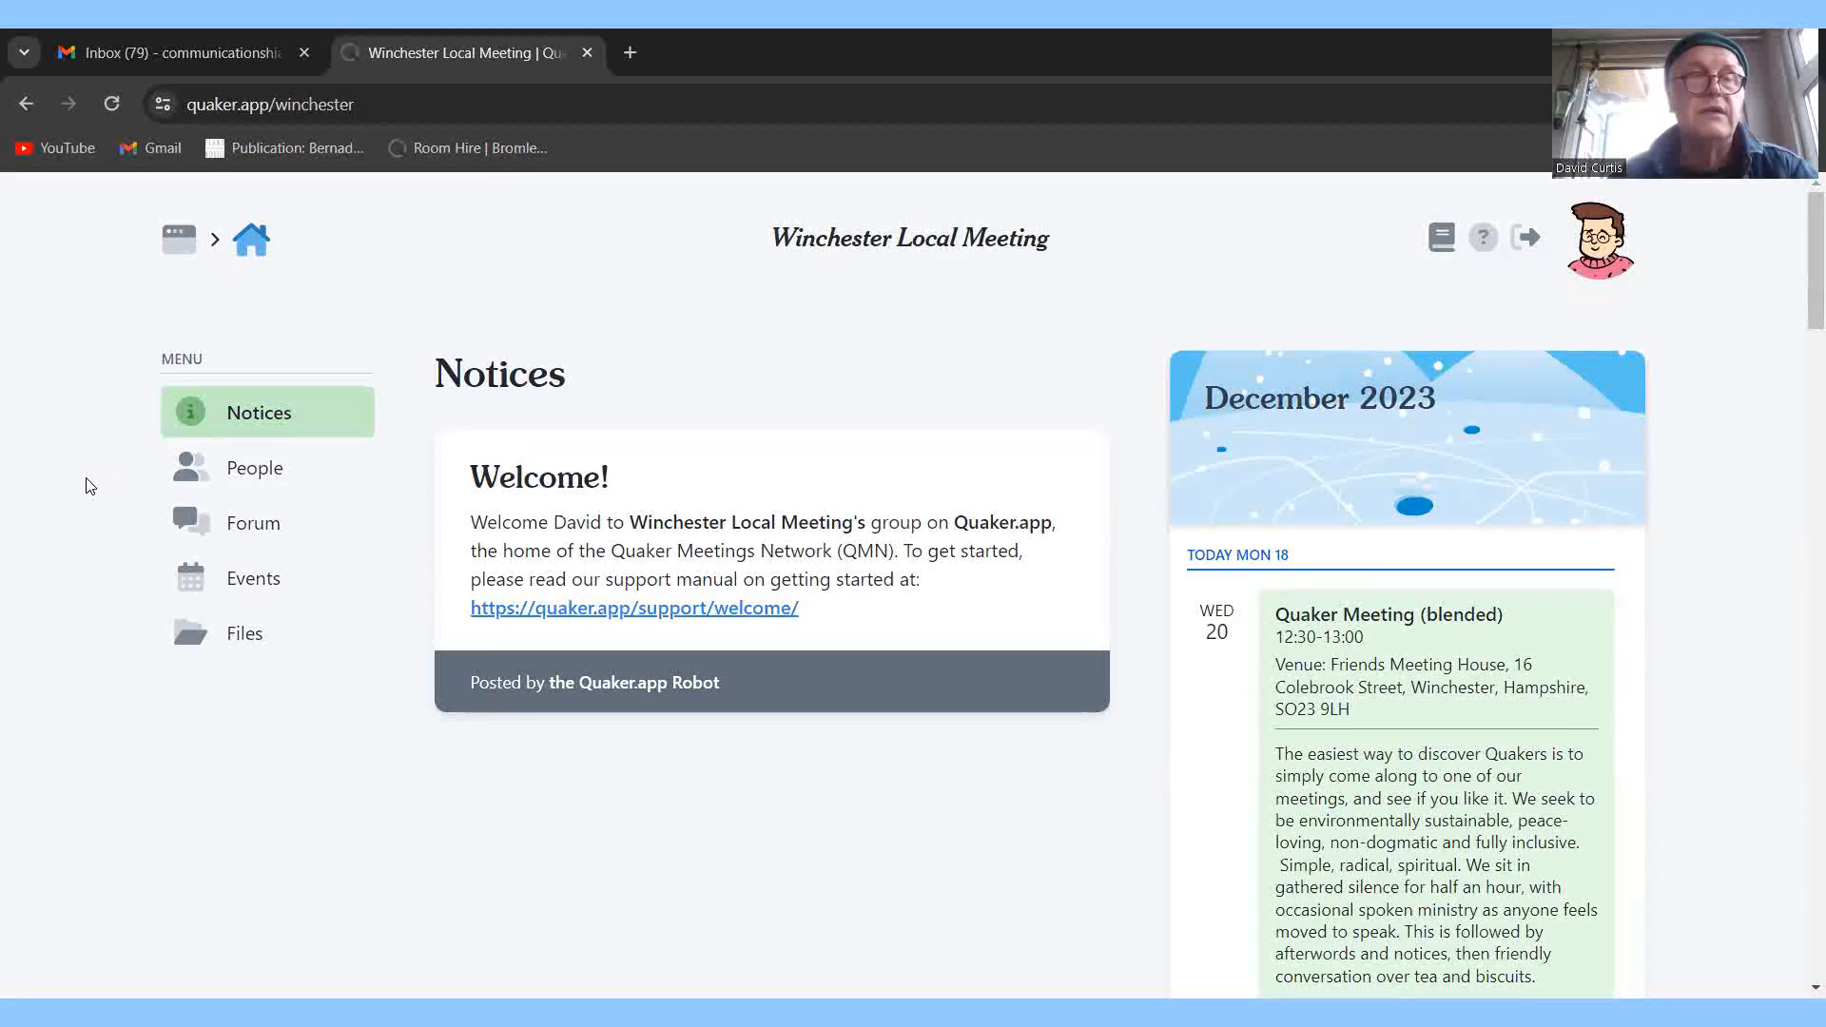
View Winchester's People and Forum pages, then its December 2023 Events list.
click(262, 480)
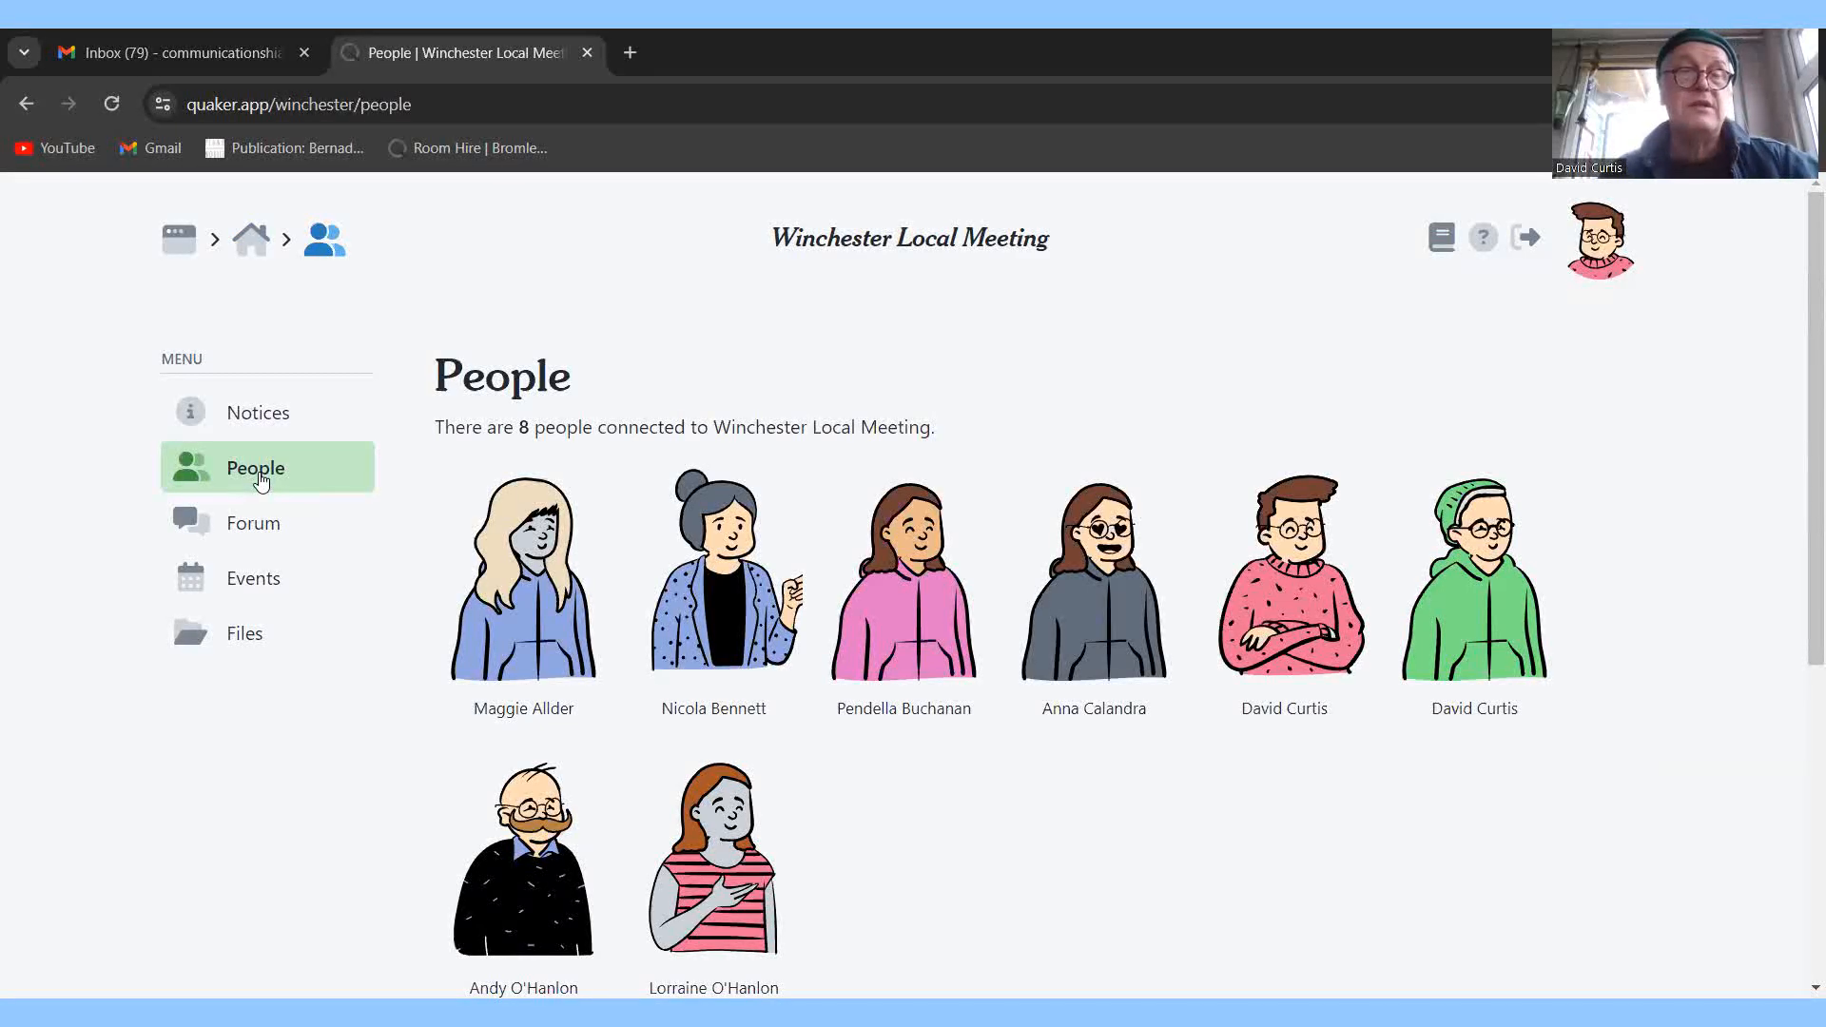
click(241, 535)
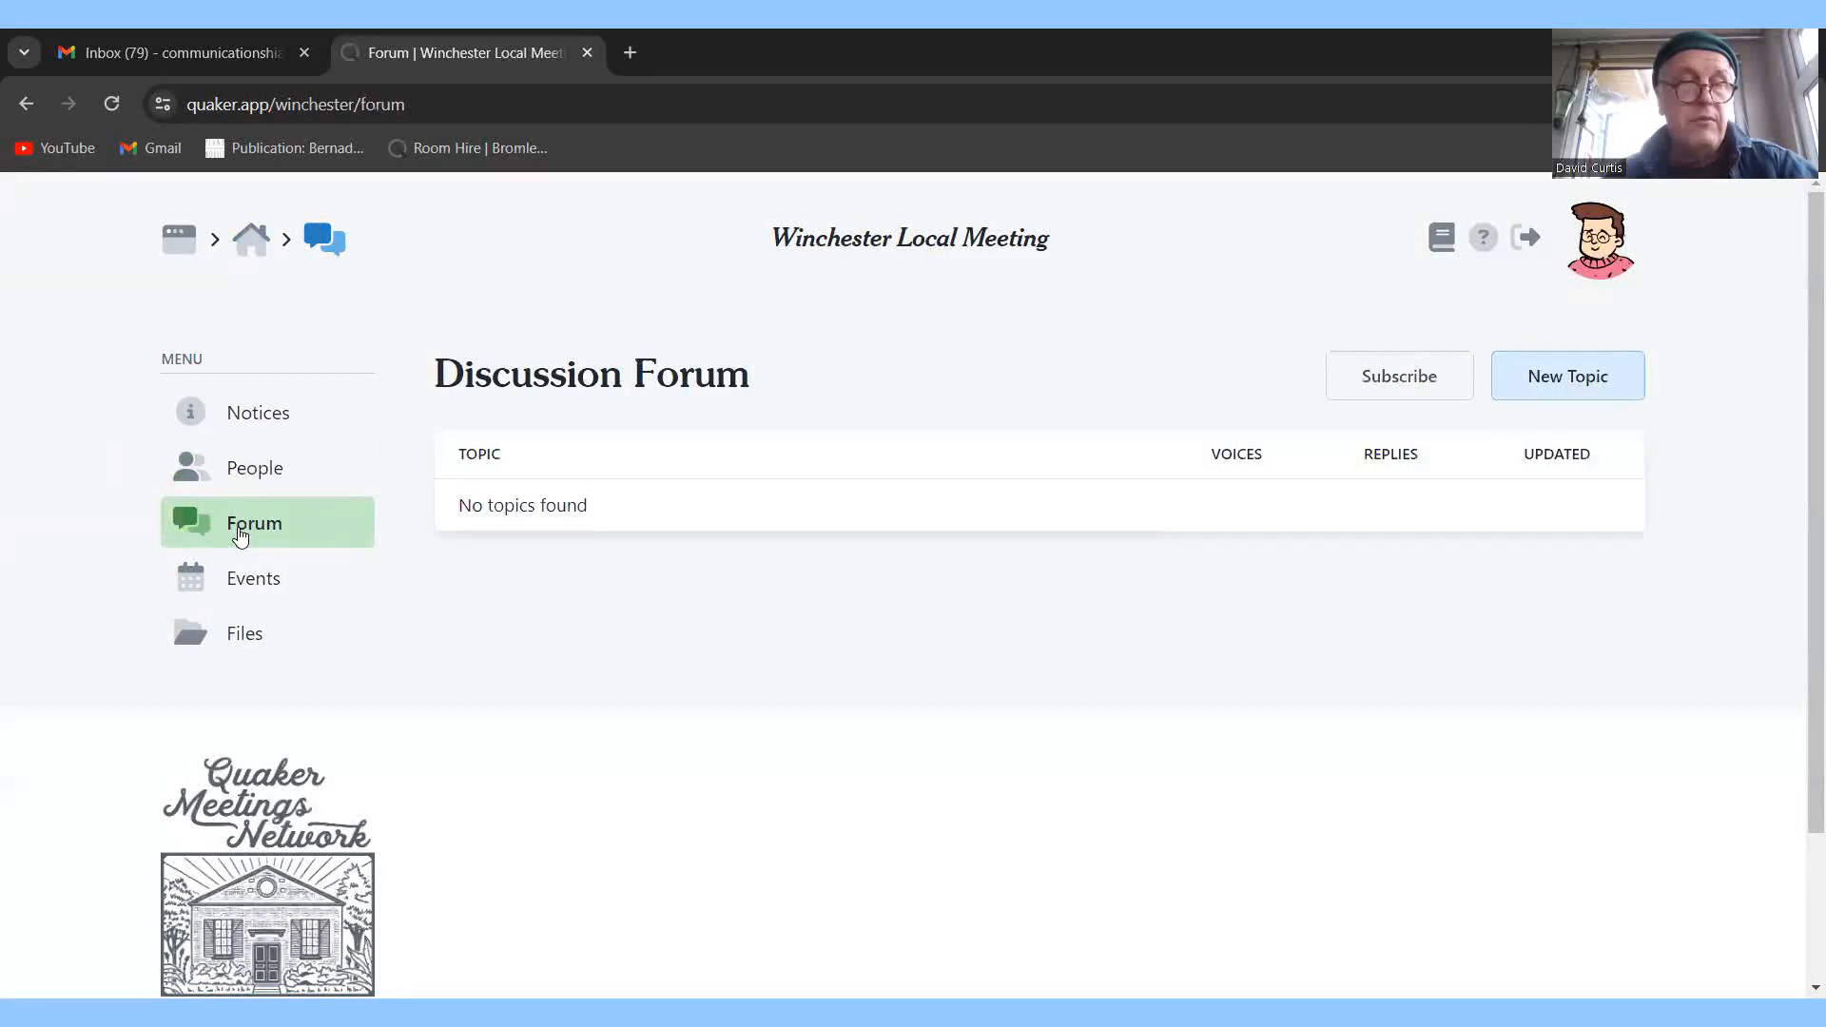
click(236, 584)
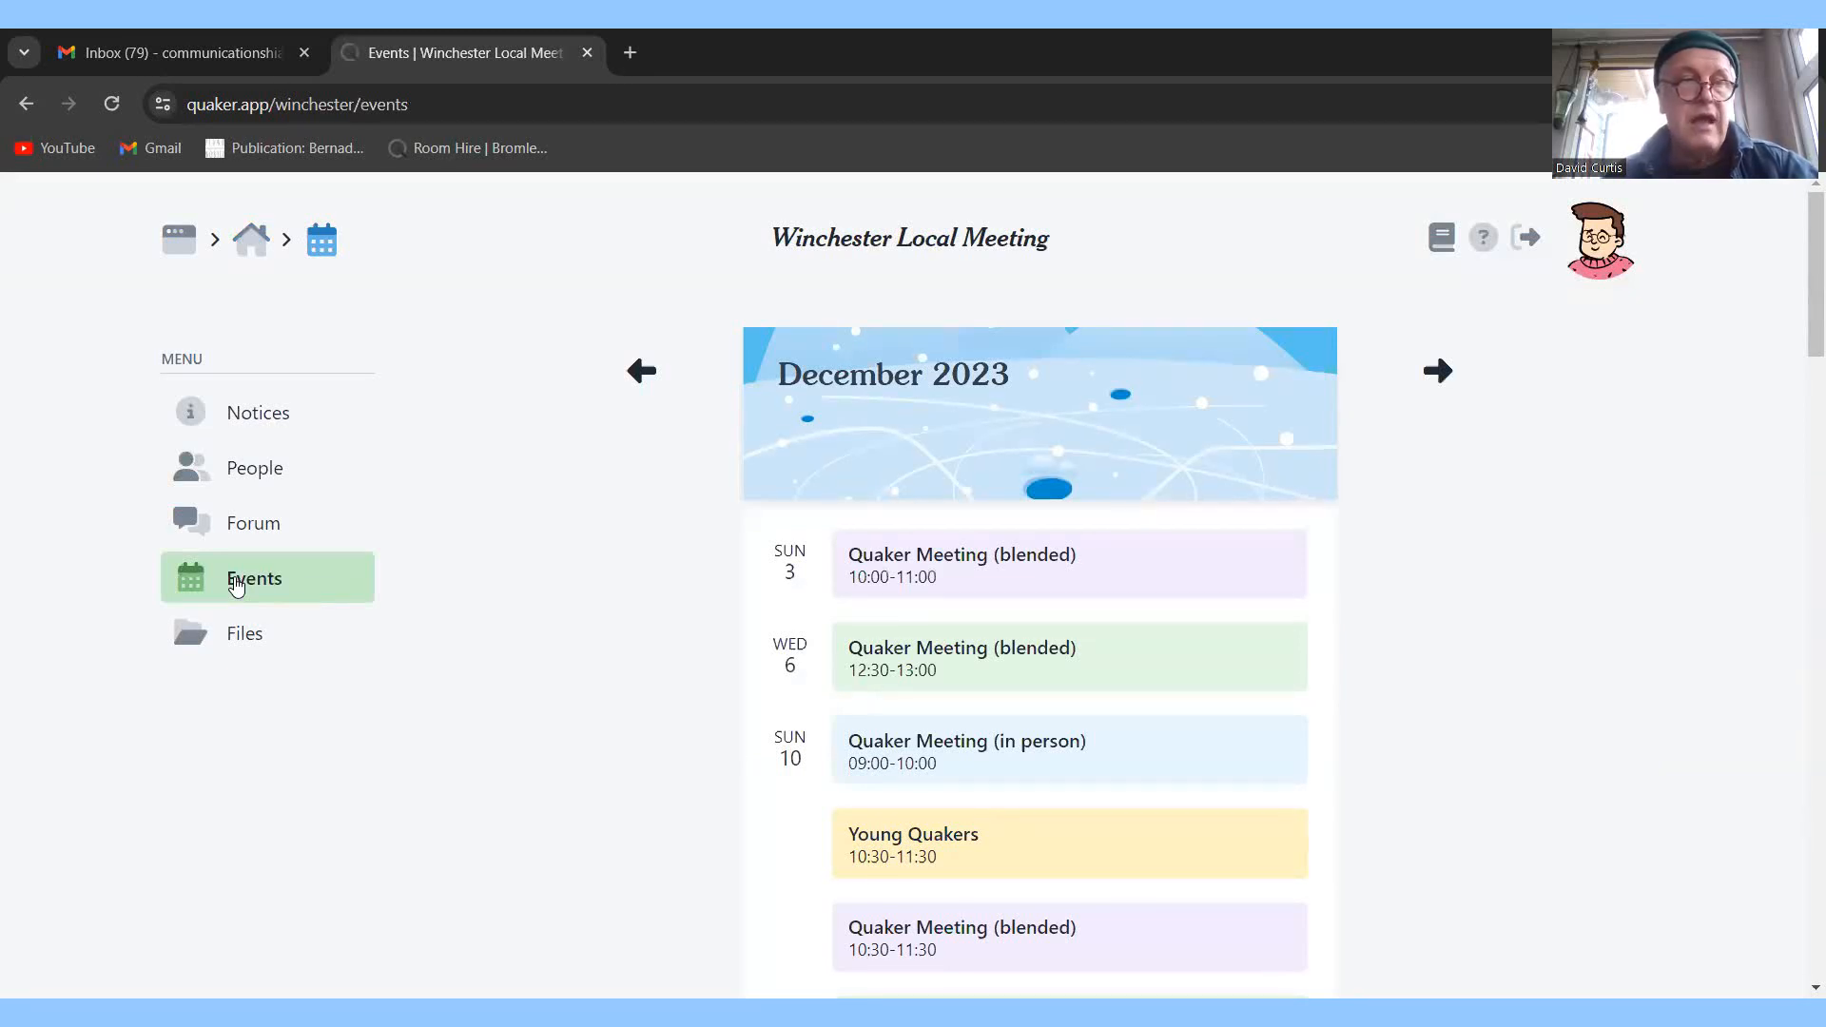
Check Winchester Local Meeting's Files list, then go back to the dashboard.
click(243, 650)
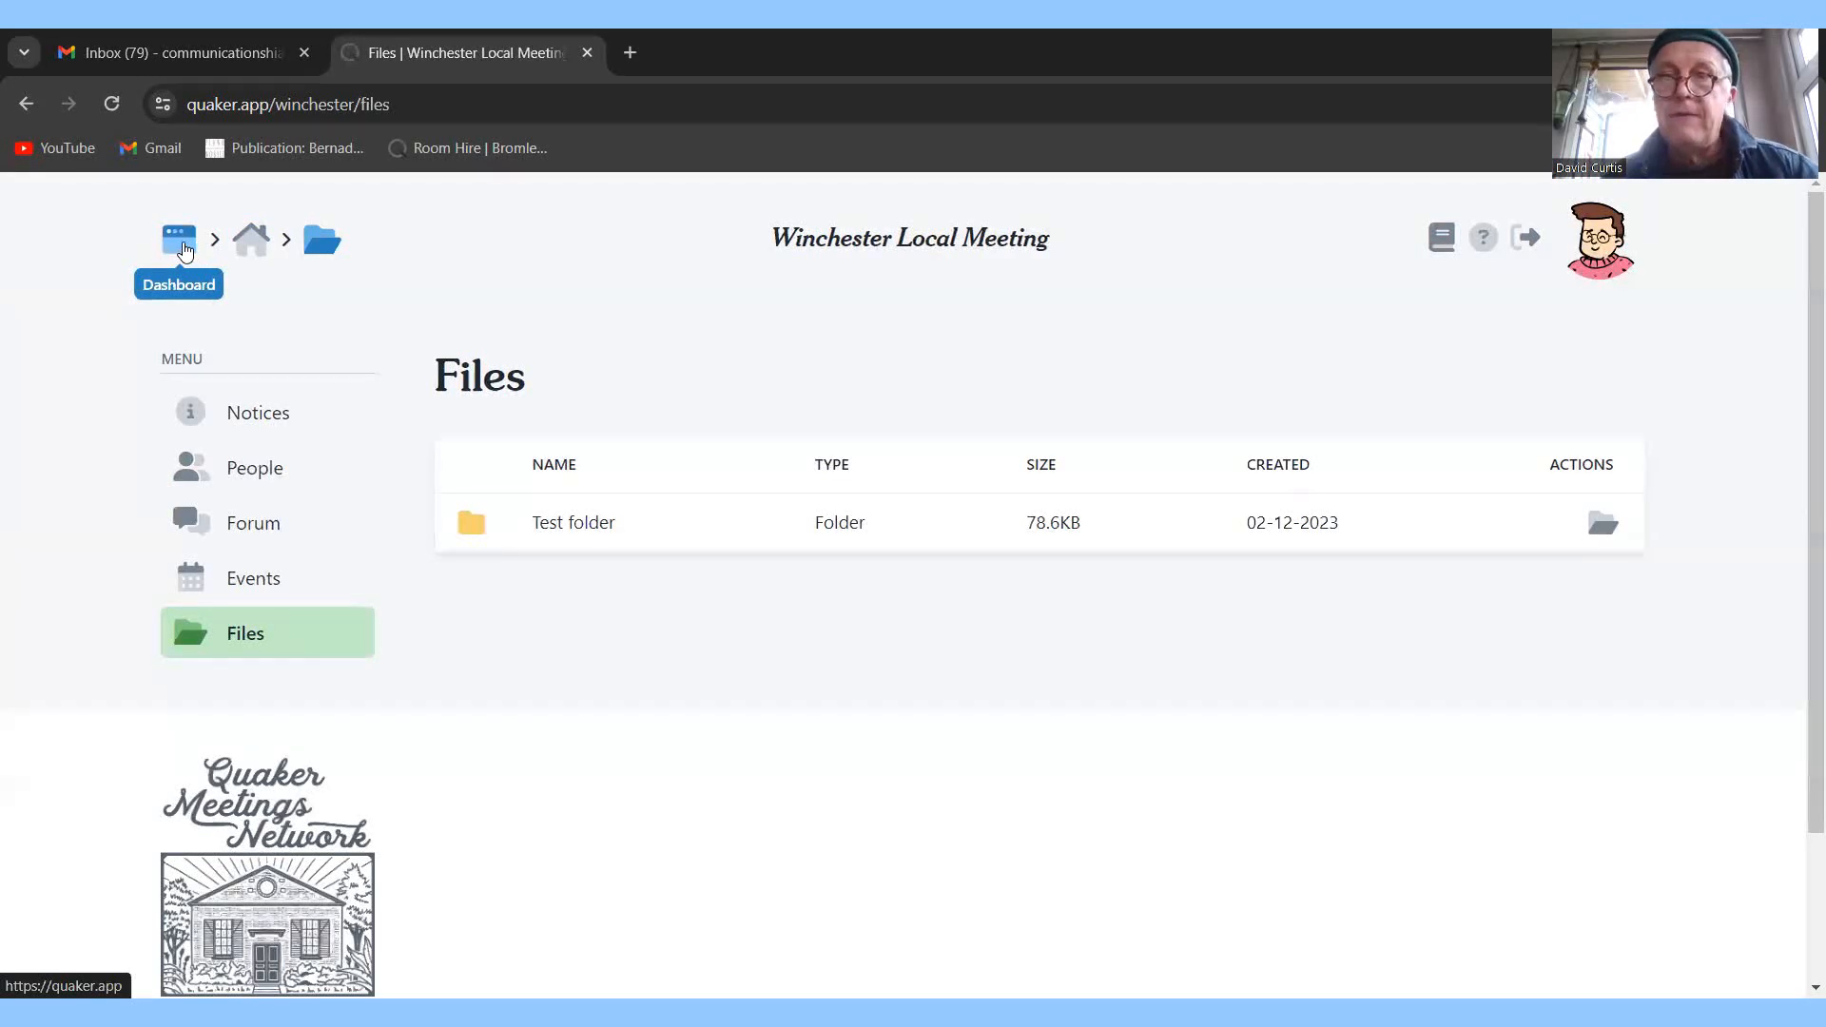
click(180, 247)
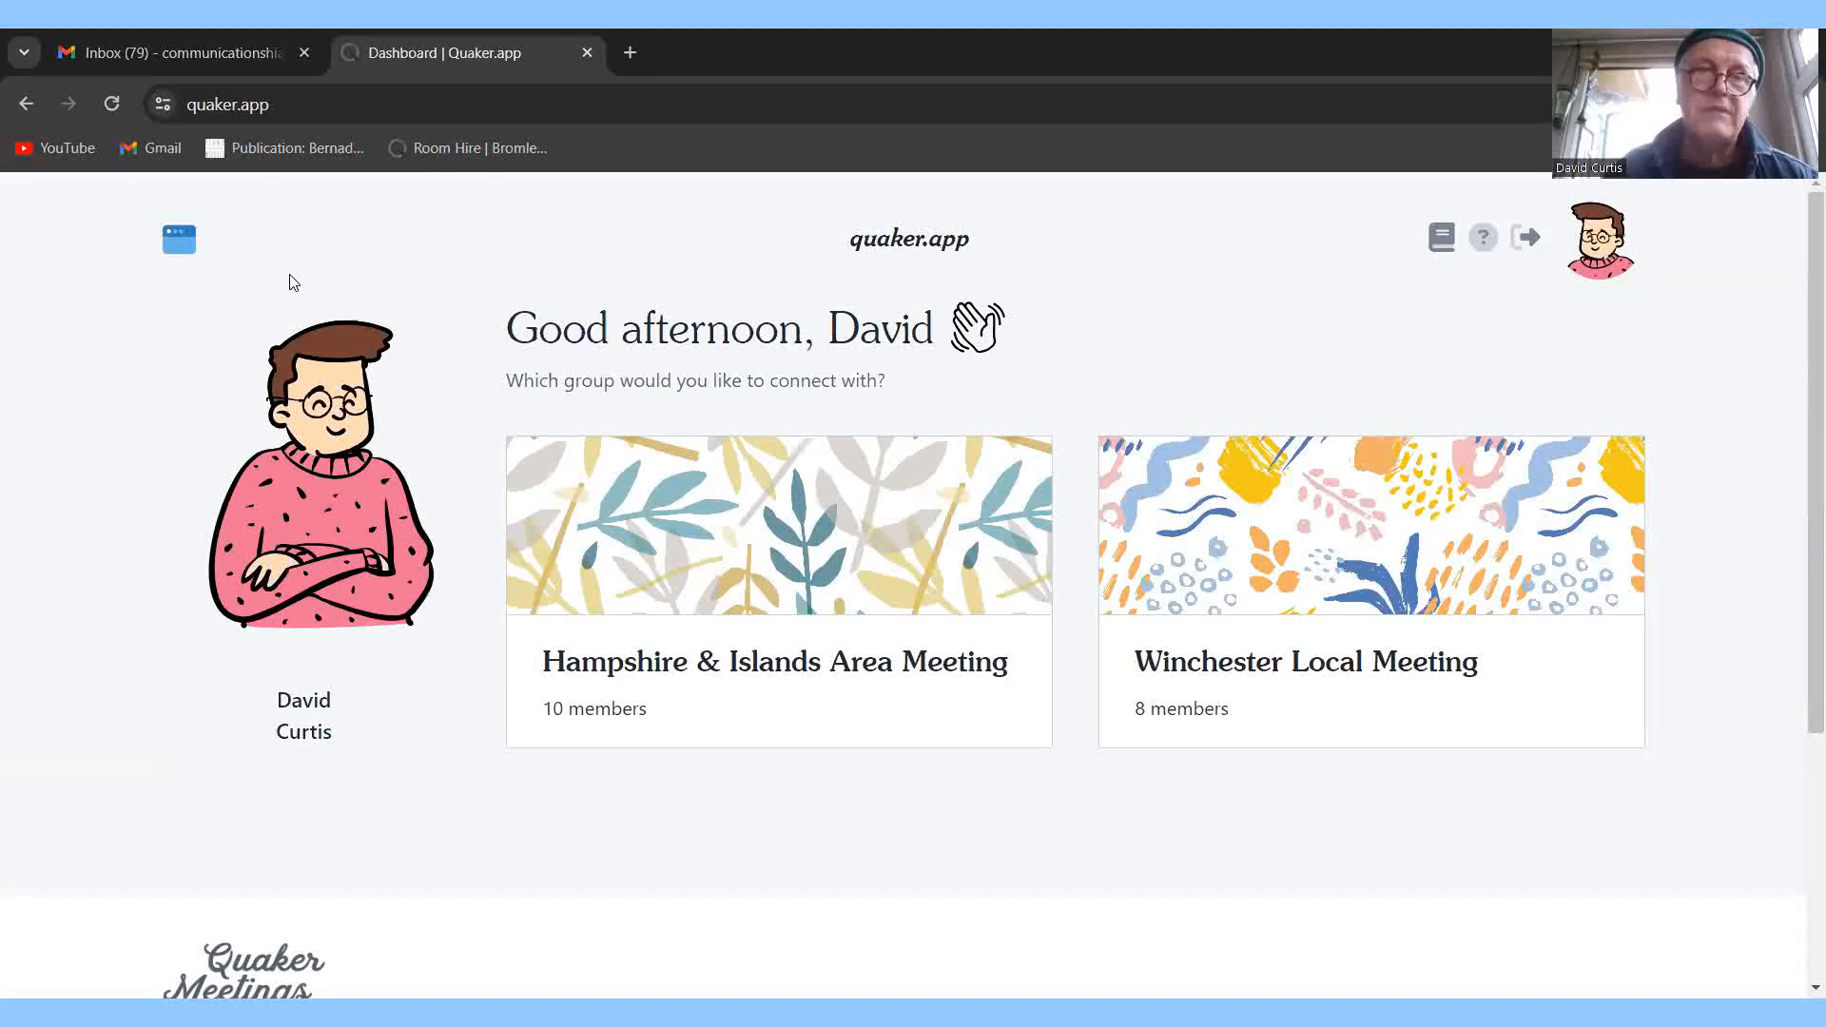
Open the Hampshire & Islands Area Meeting group at its Notices page.
click(795, 552)
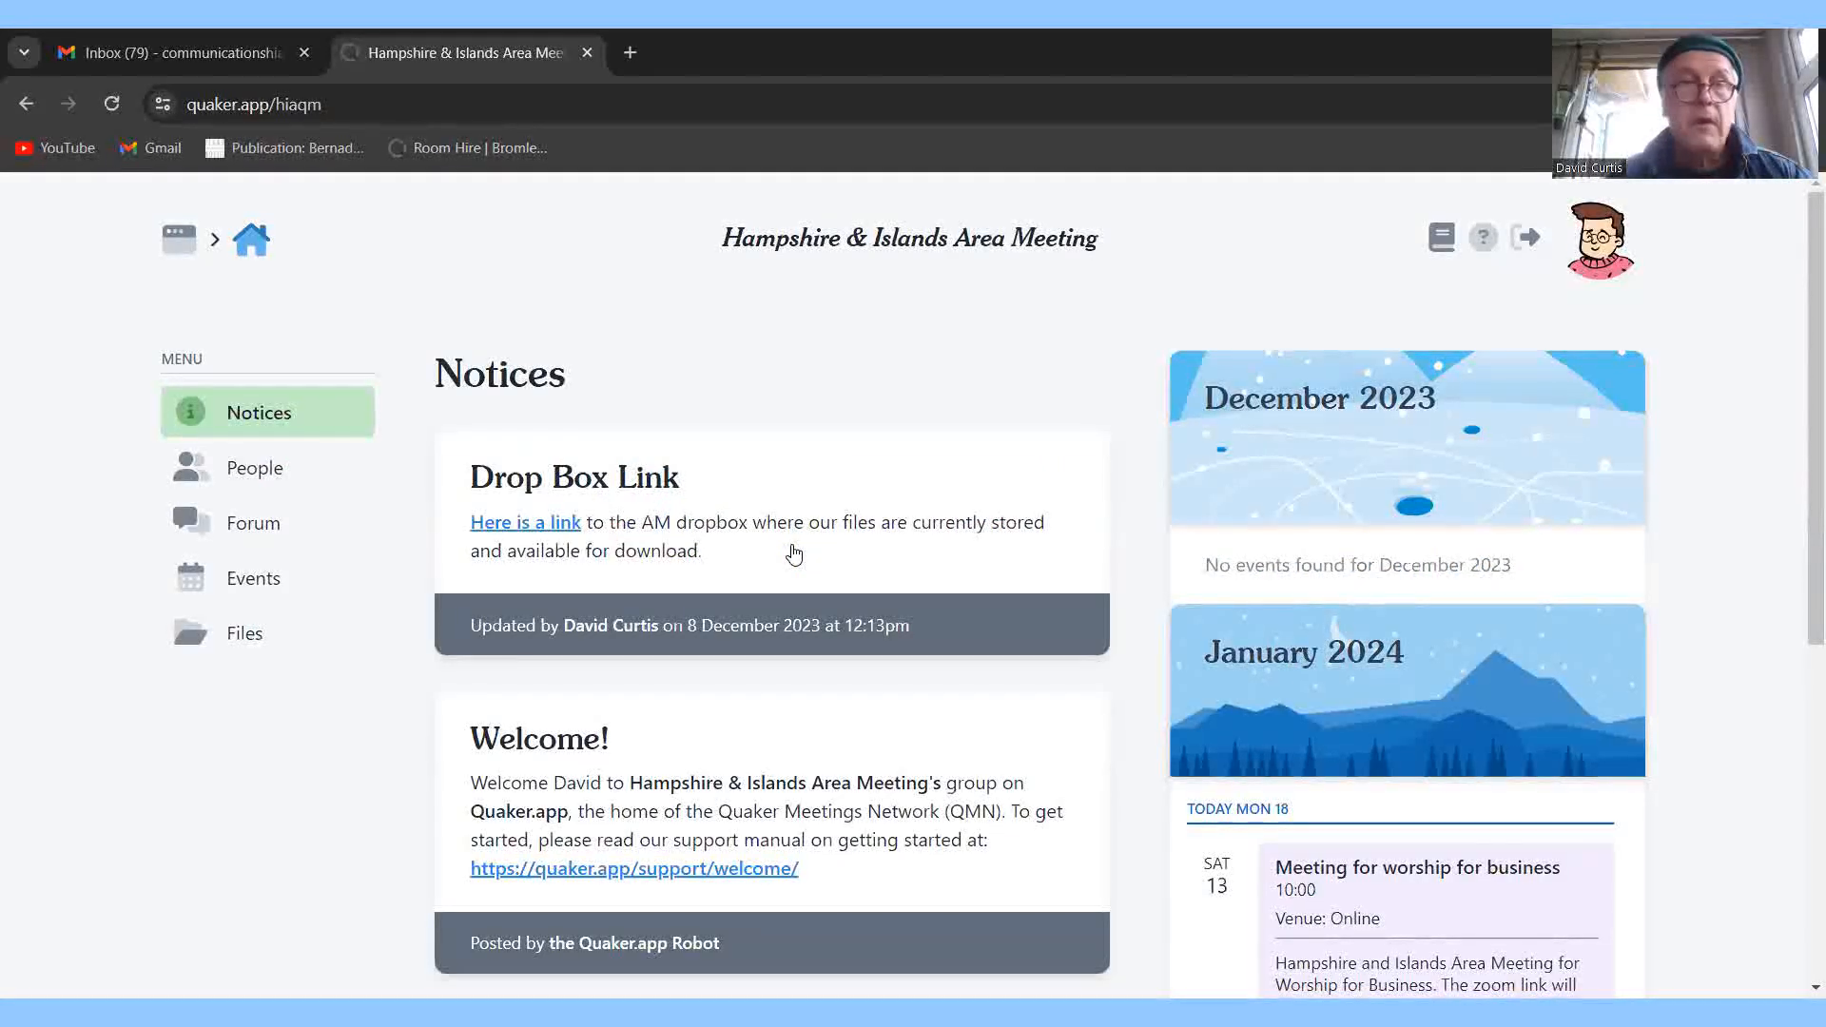
right_click(794, 549)
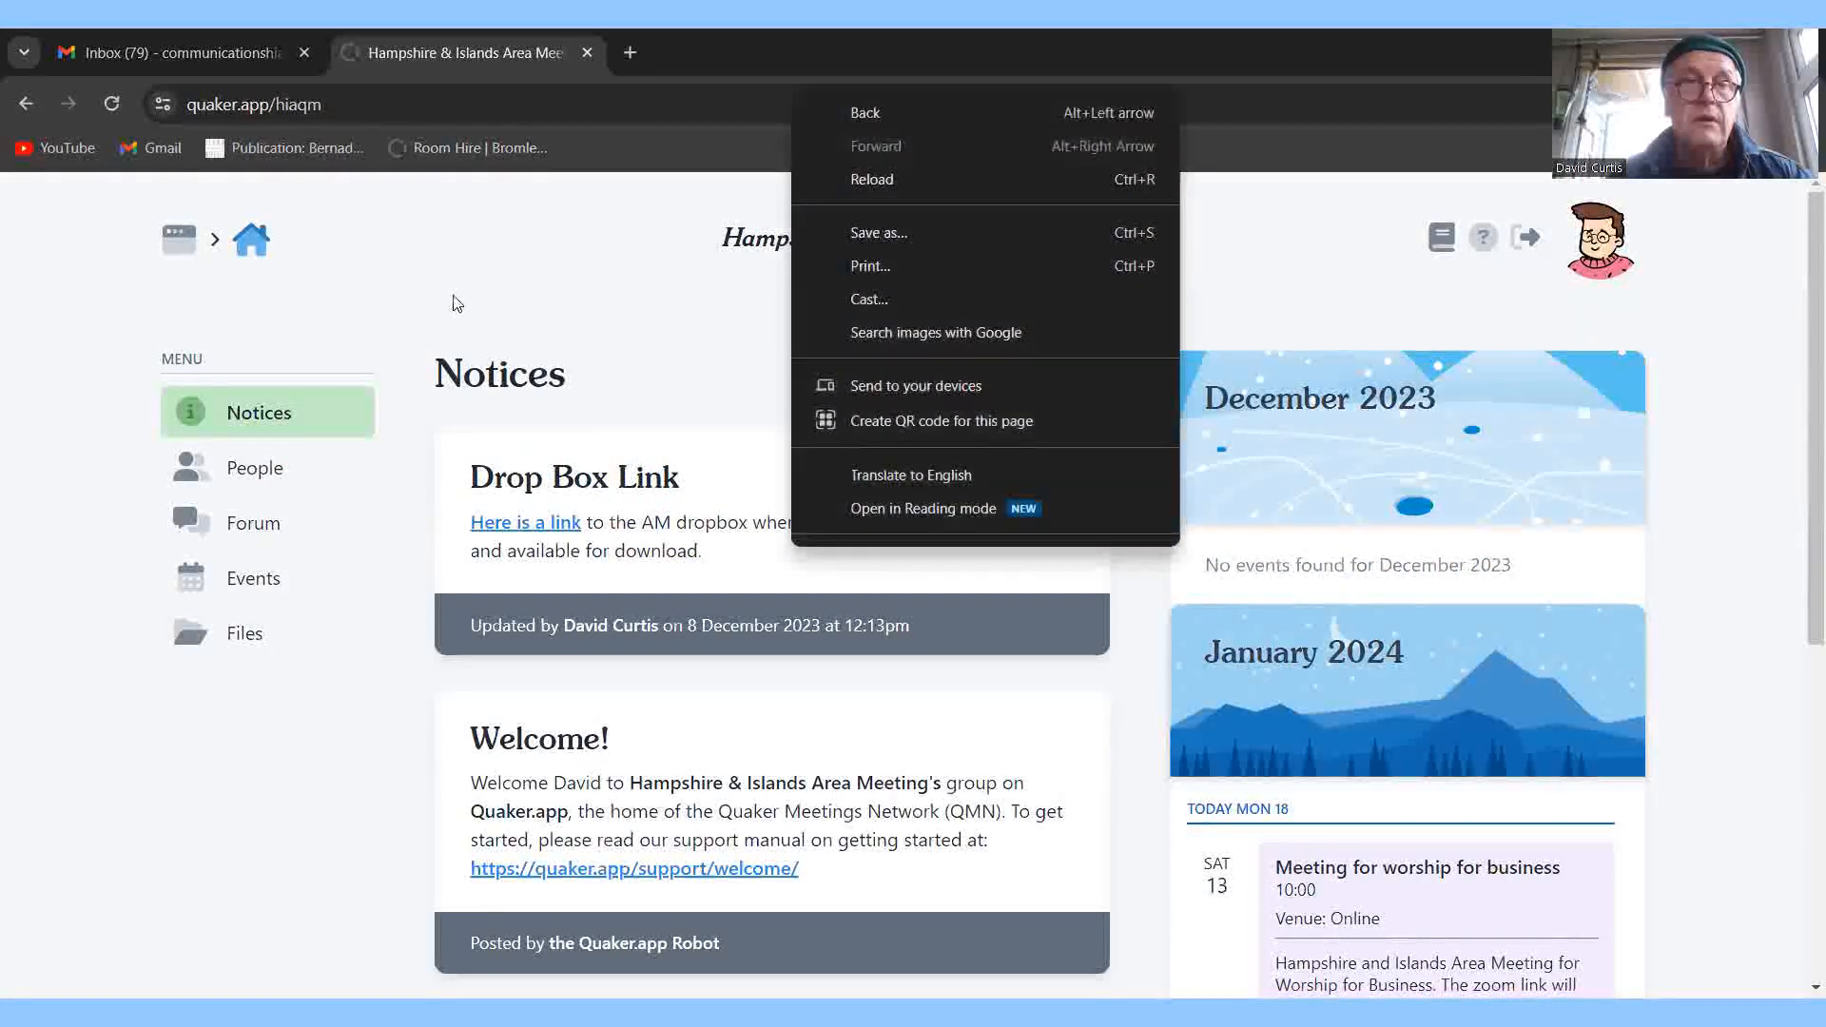
click(456, 301)
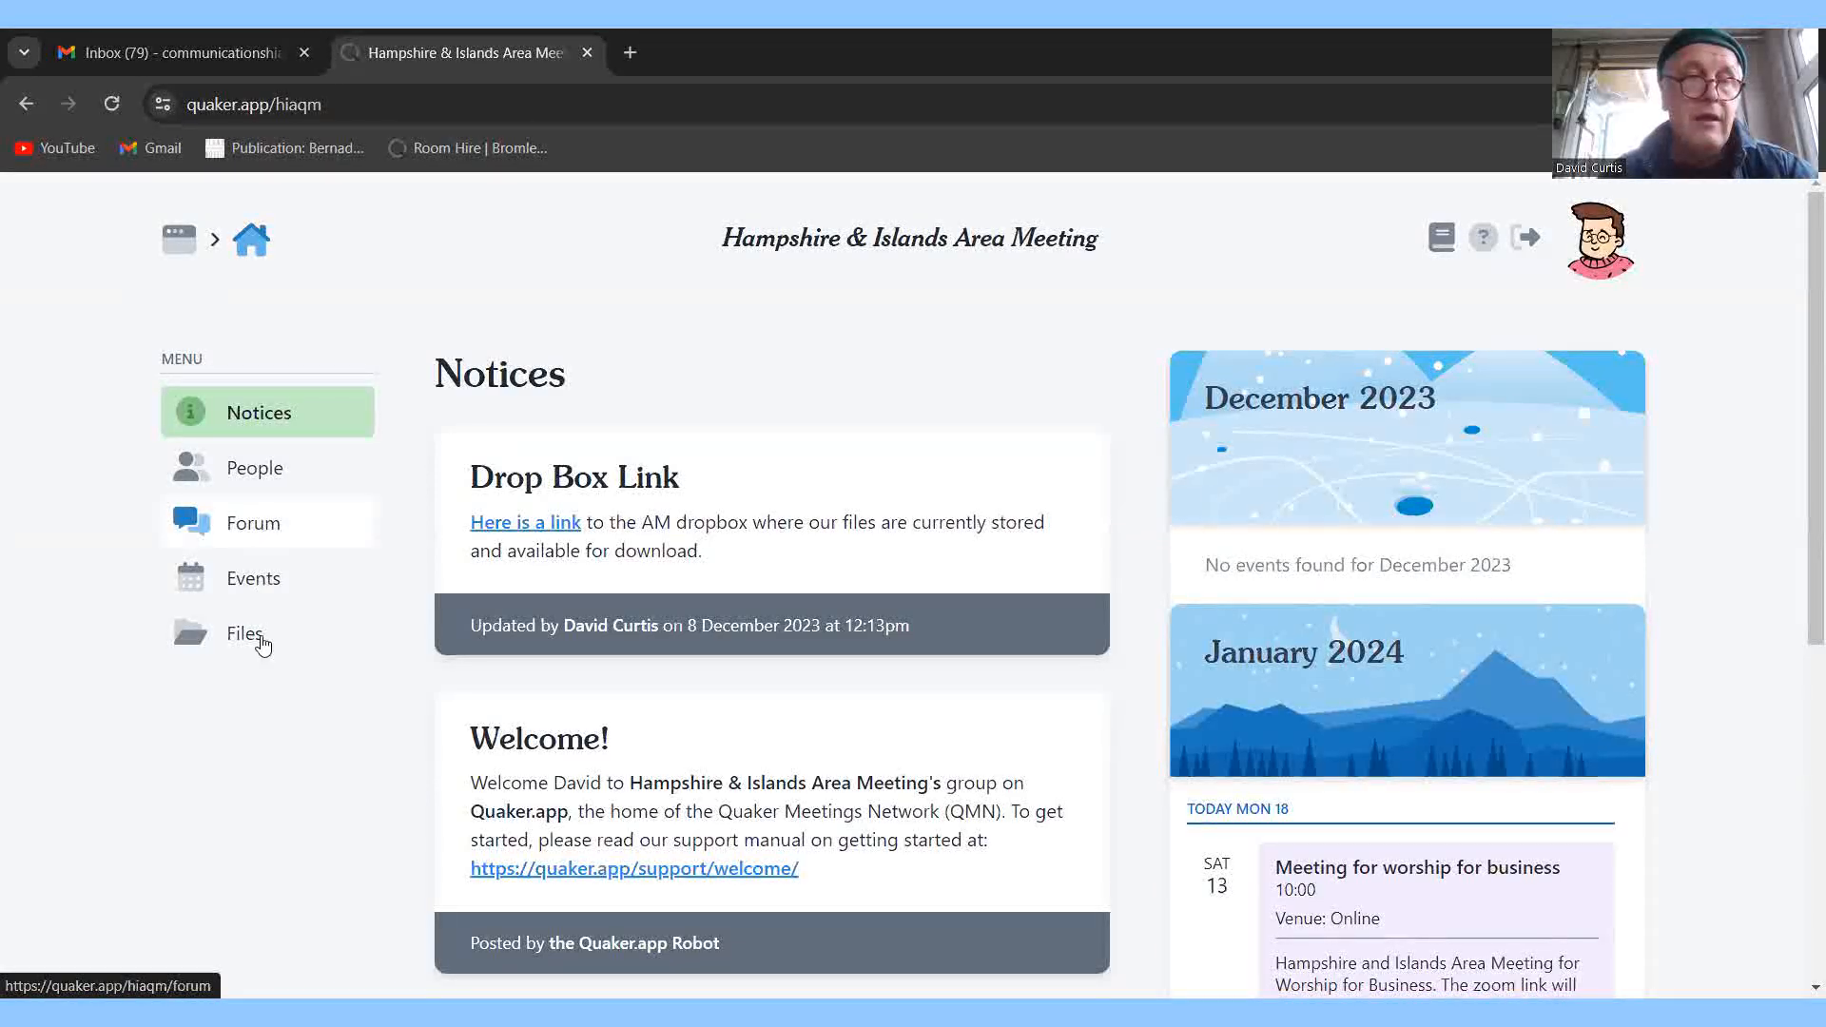
Browse the Area Meeting's People and Forum, then read the Introduce Yourself! topic's posts.
click(266, 468)
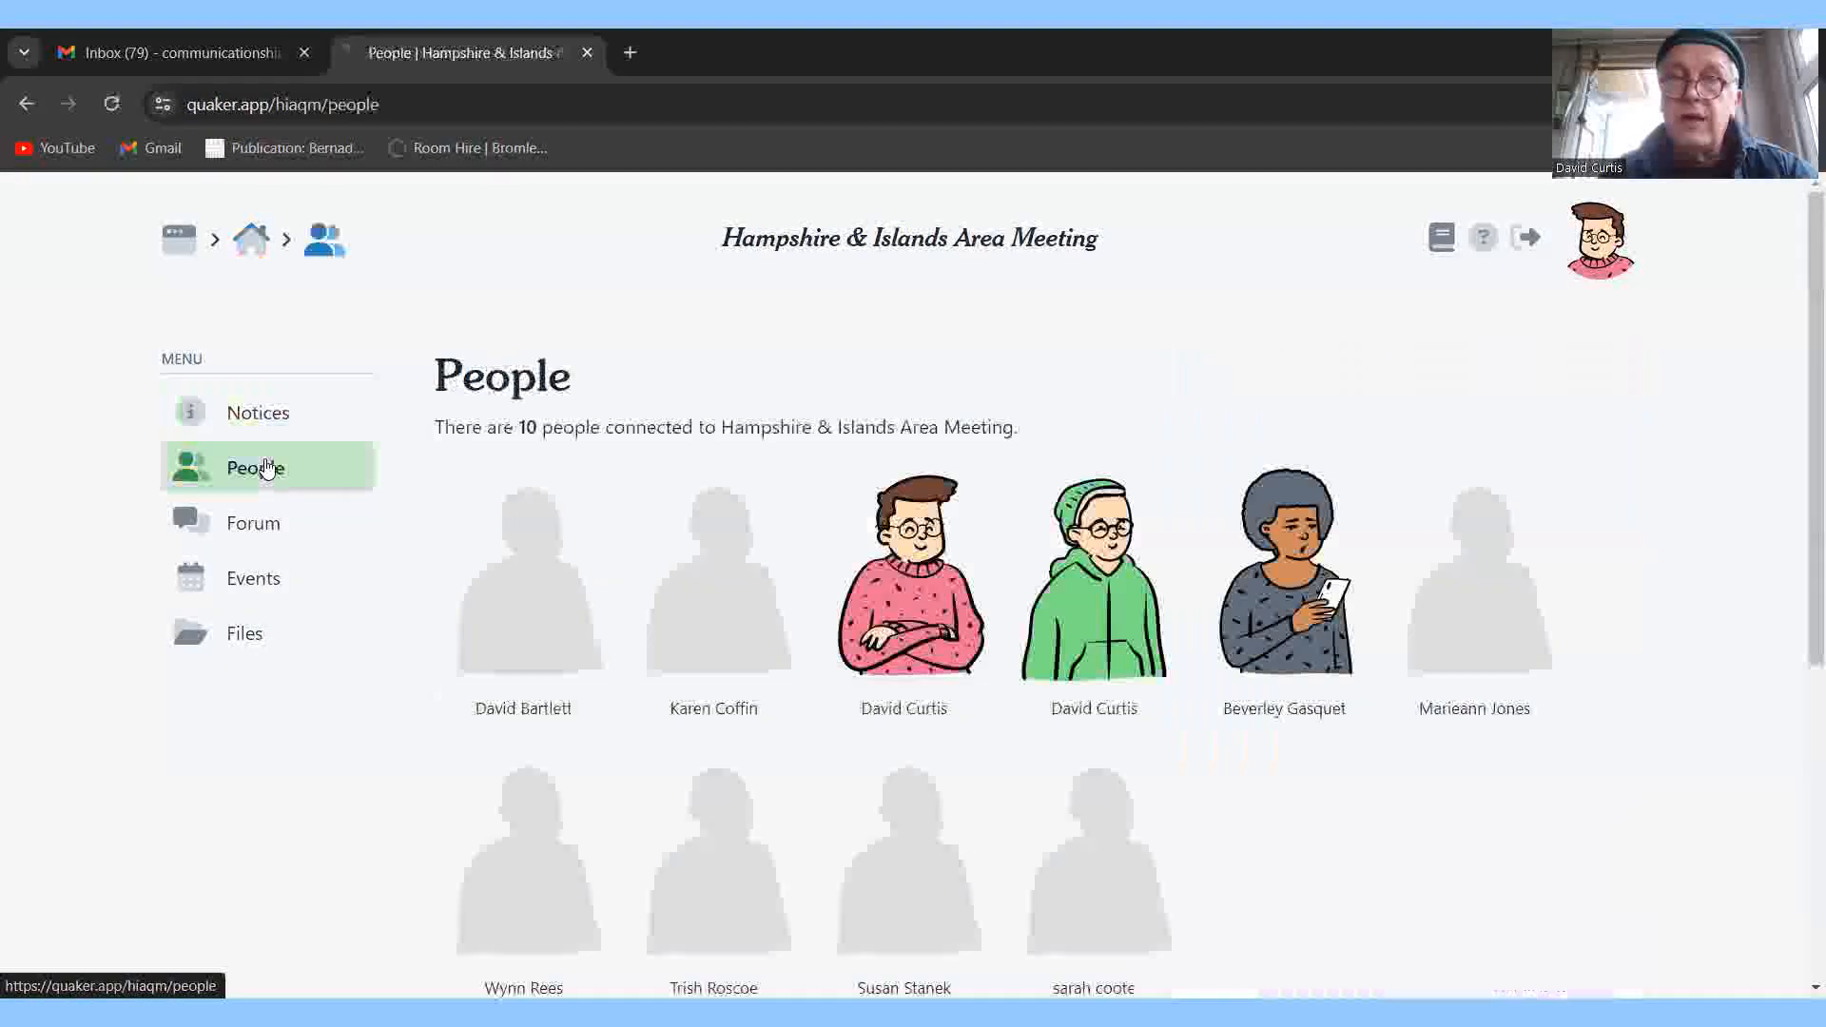
click(237, 537)
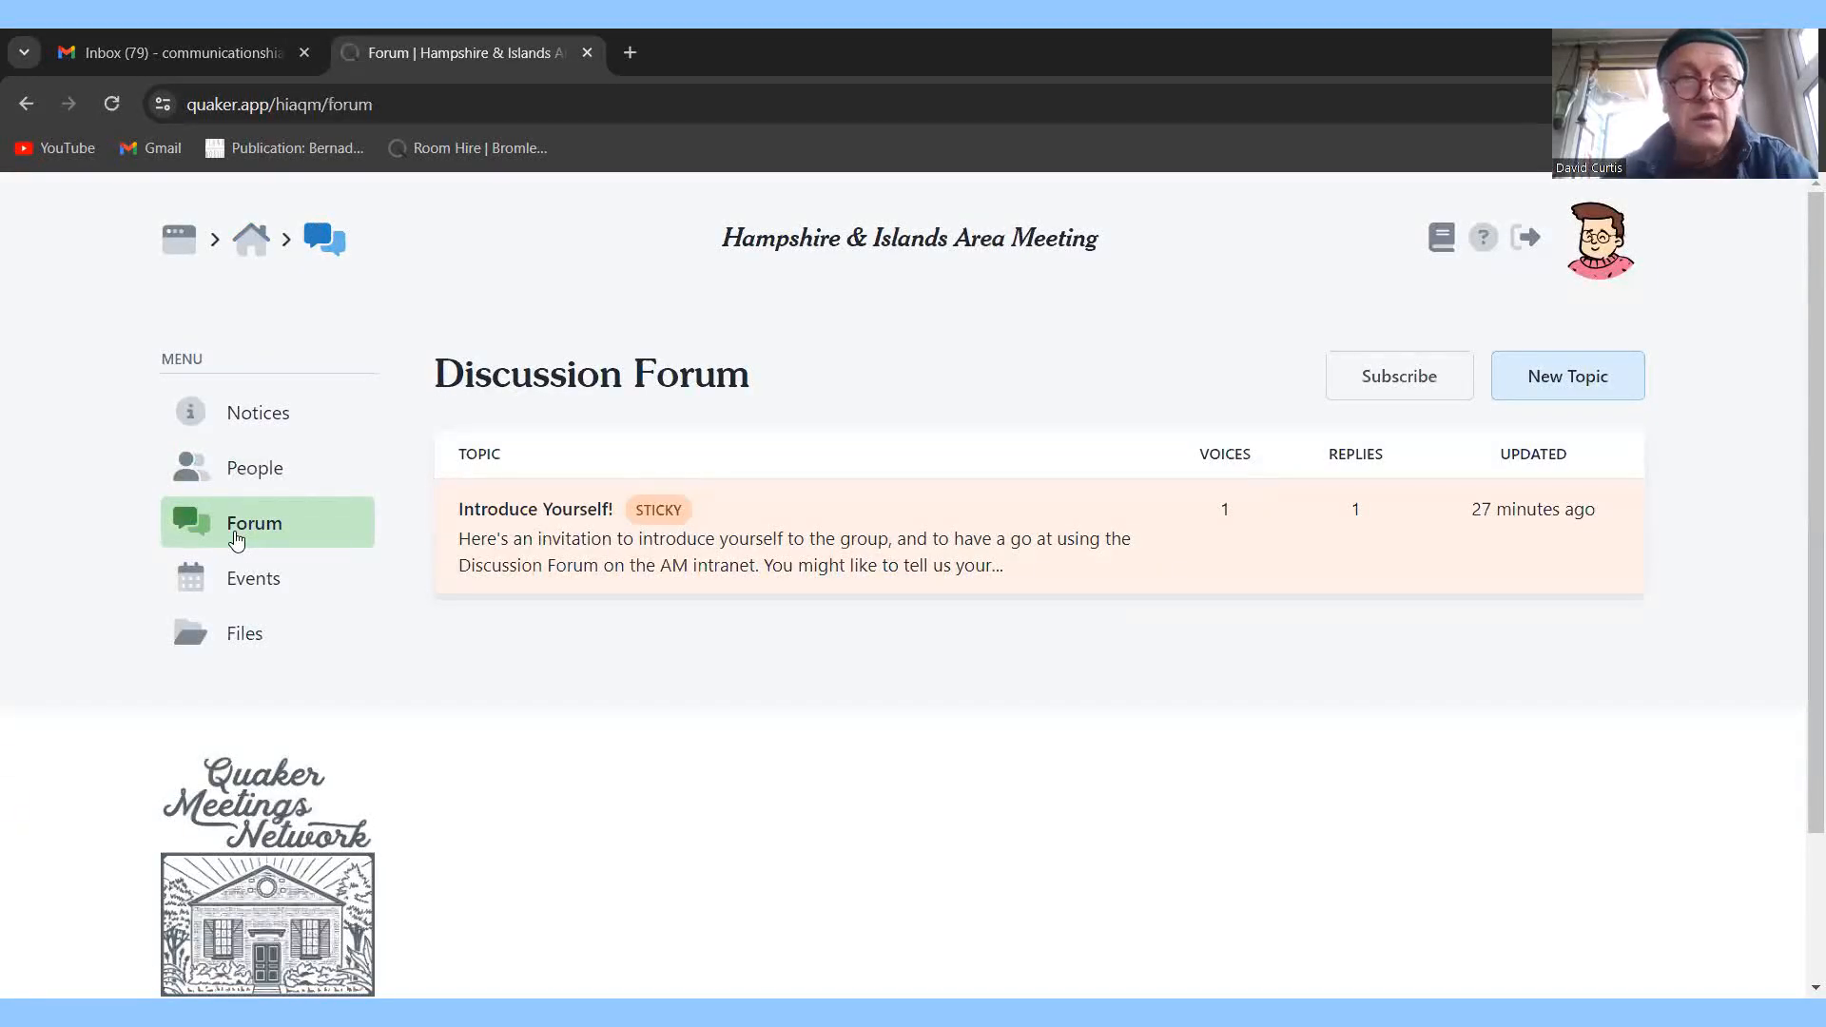
click(885, 558)
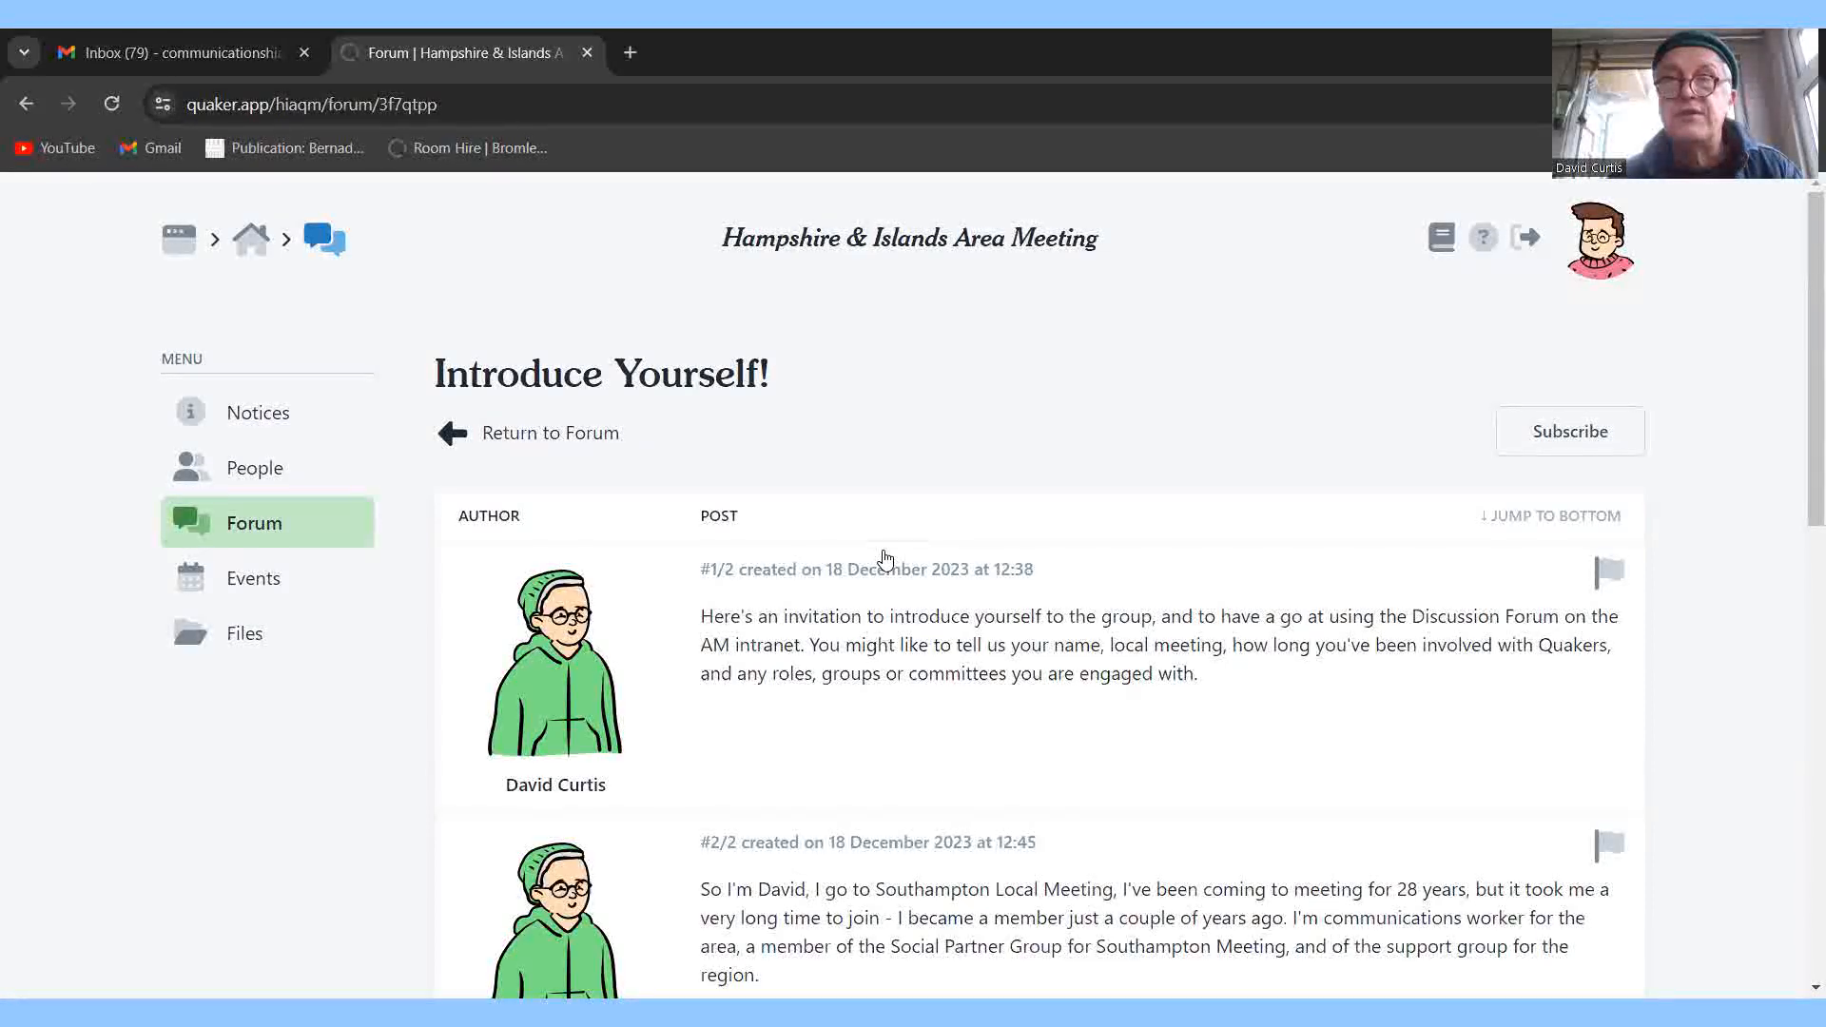
right_click(876, 572)
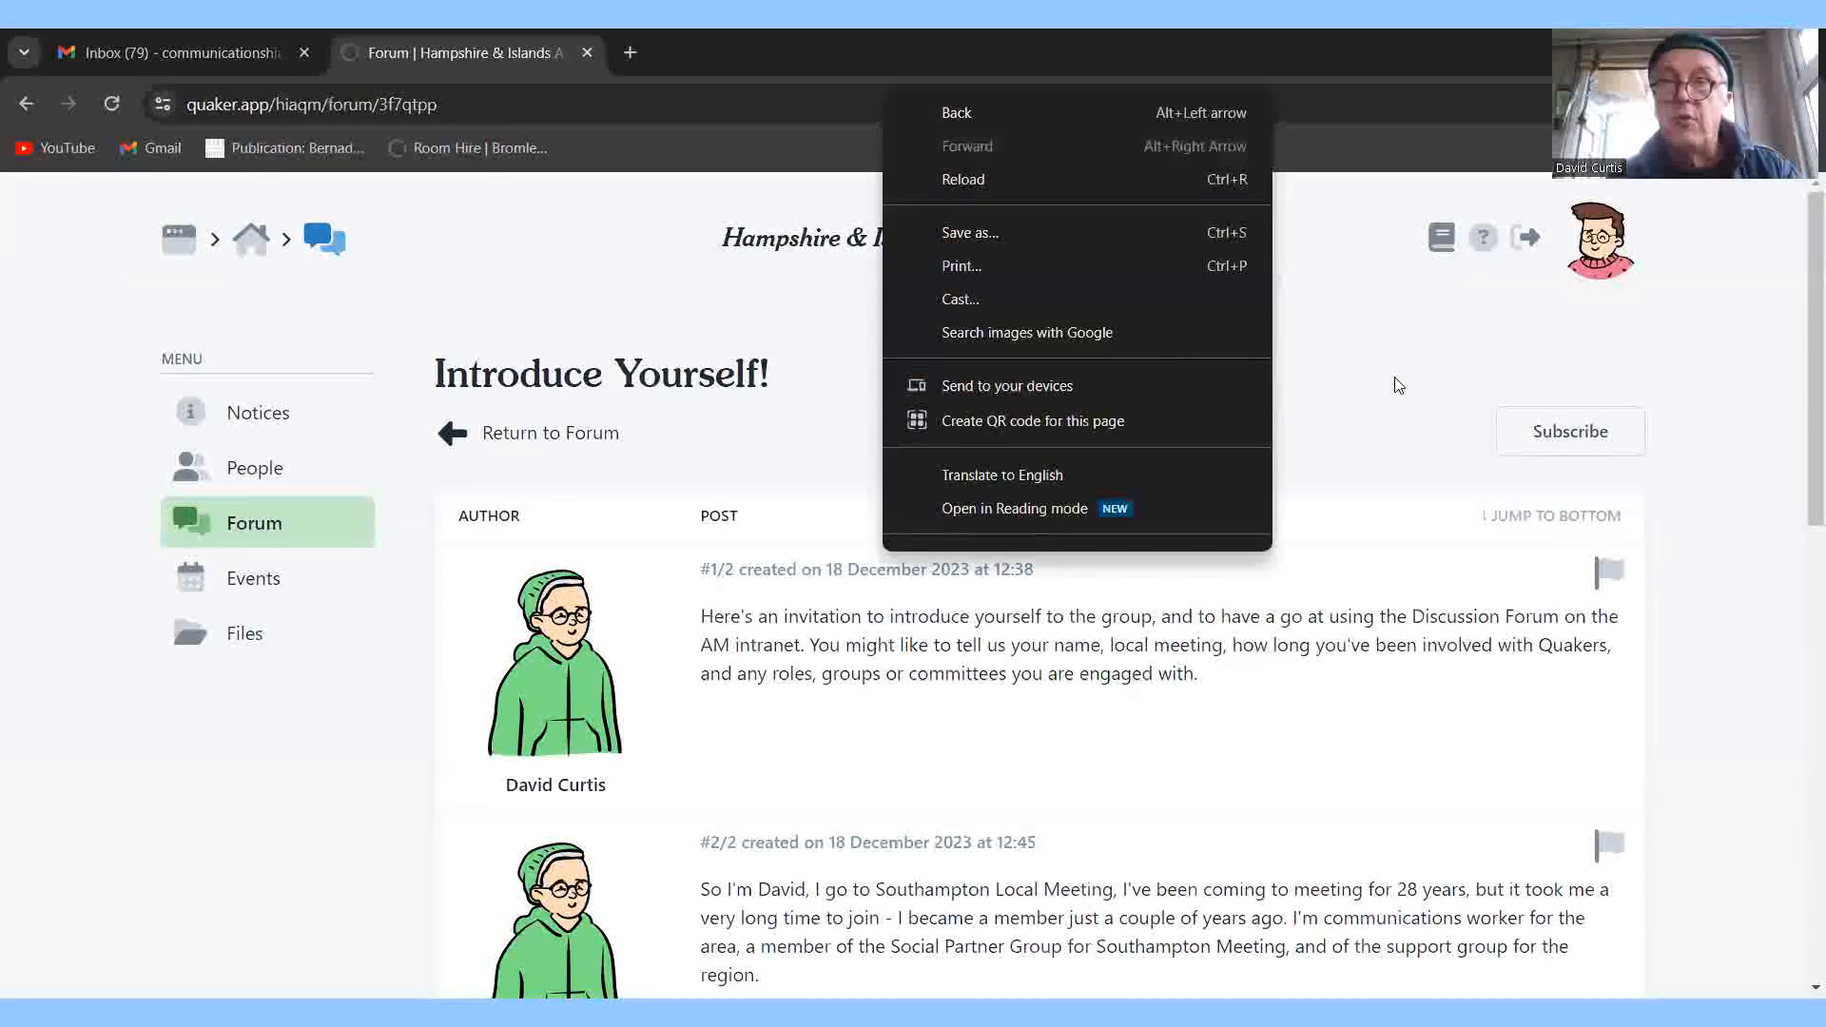
click(1397, 384)
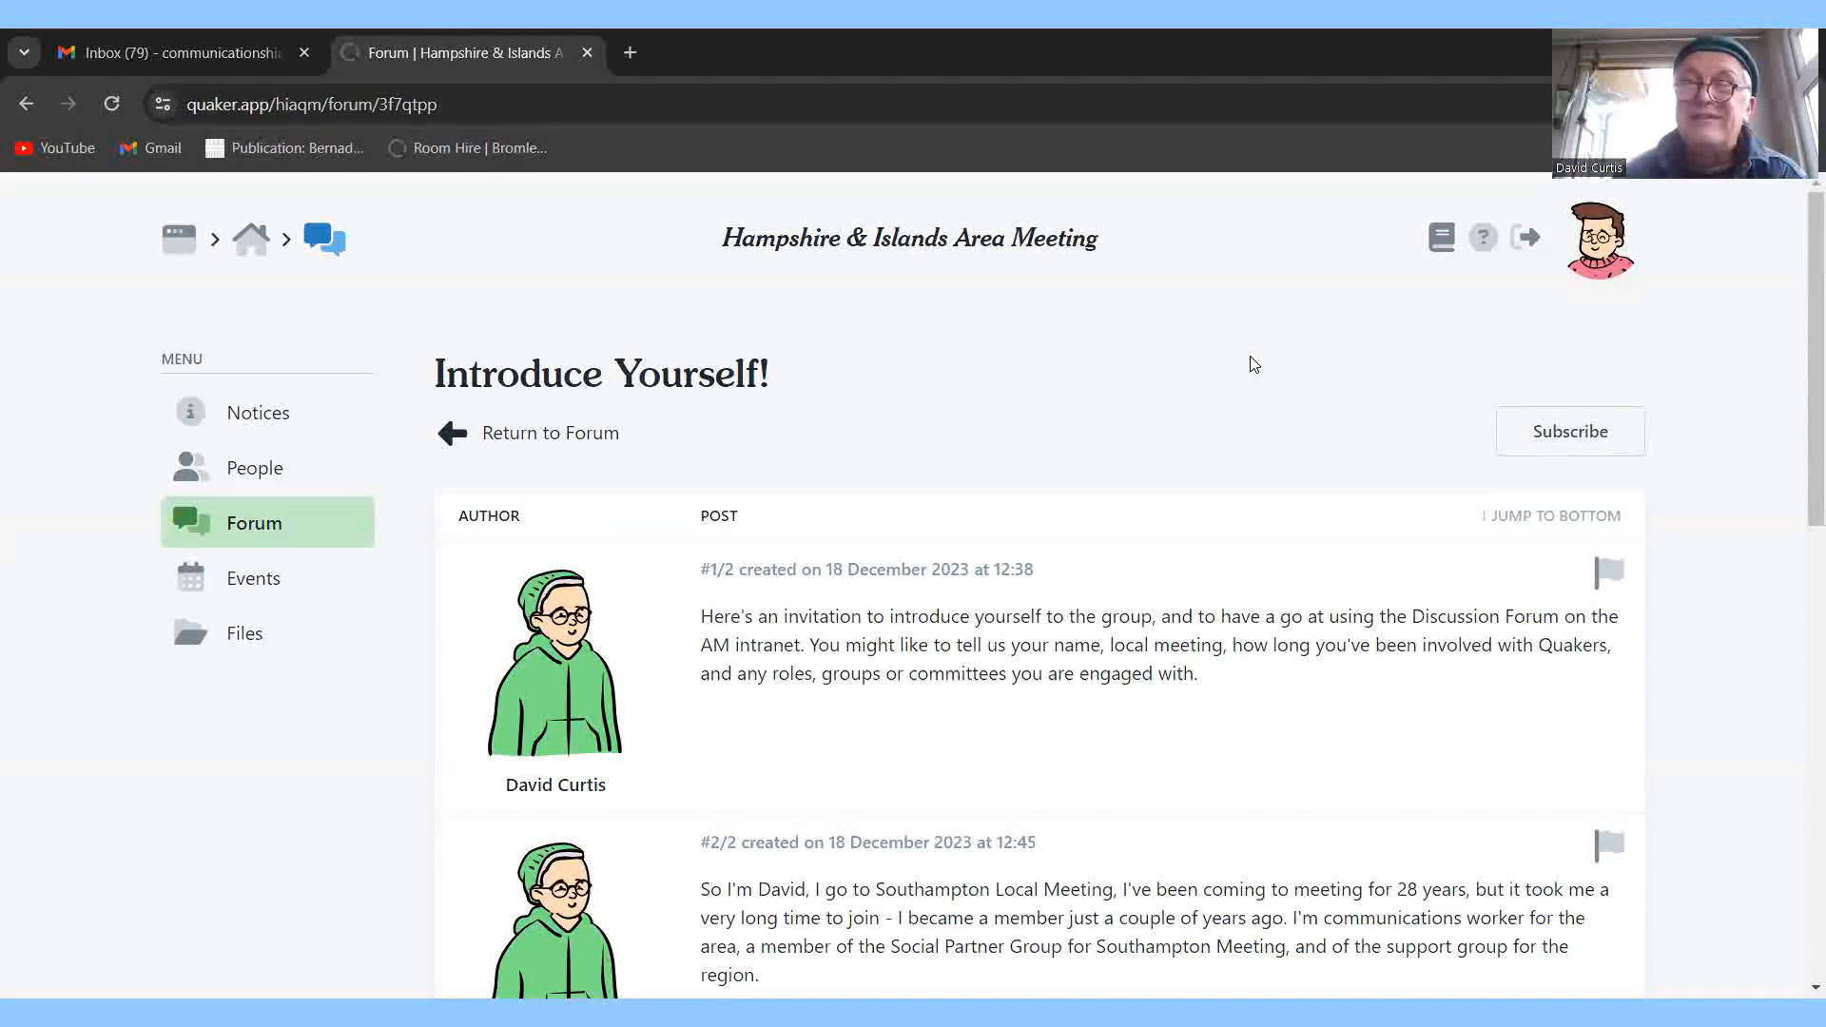
Open the Area Meeting's Files and its News and Views folder of 2021–2023 PDFs.
click(242, 653)
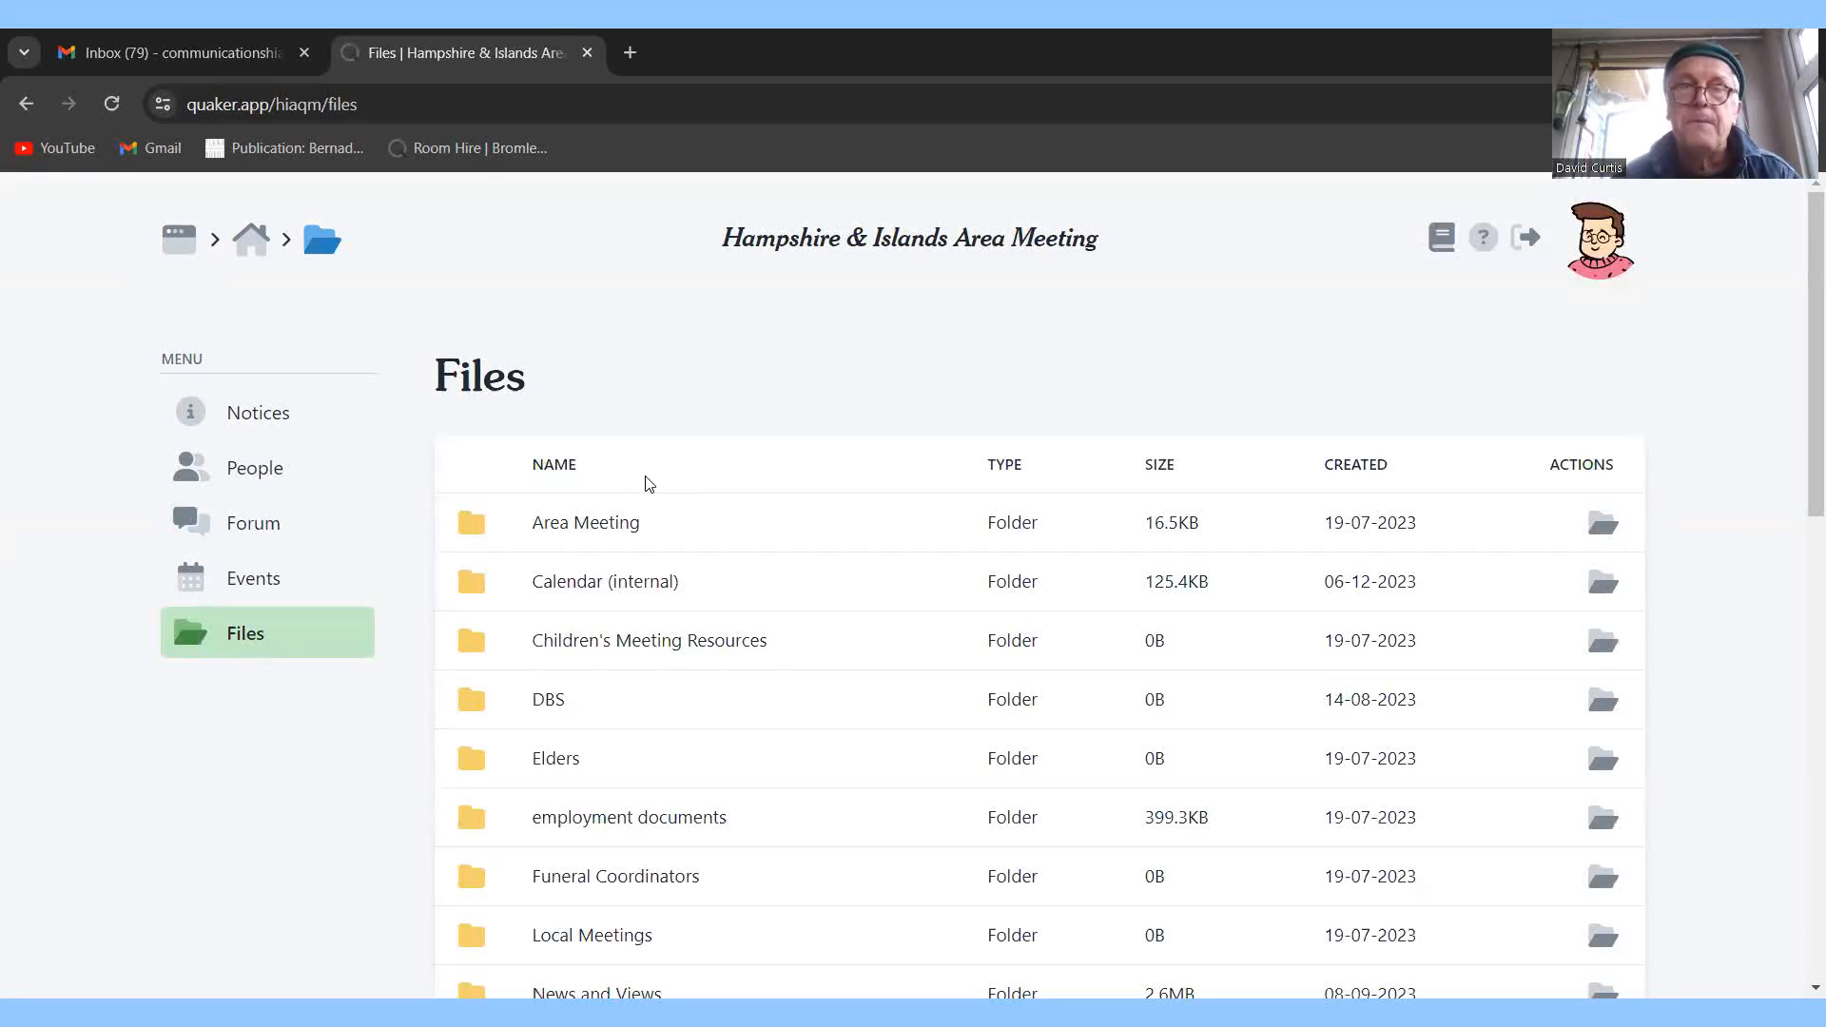
scroll(1801, 345, down, 1)
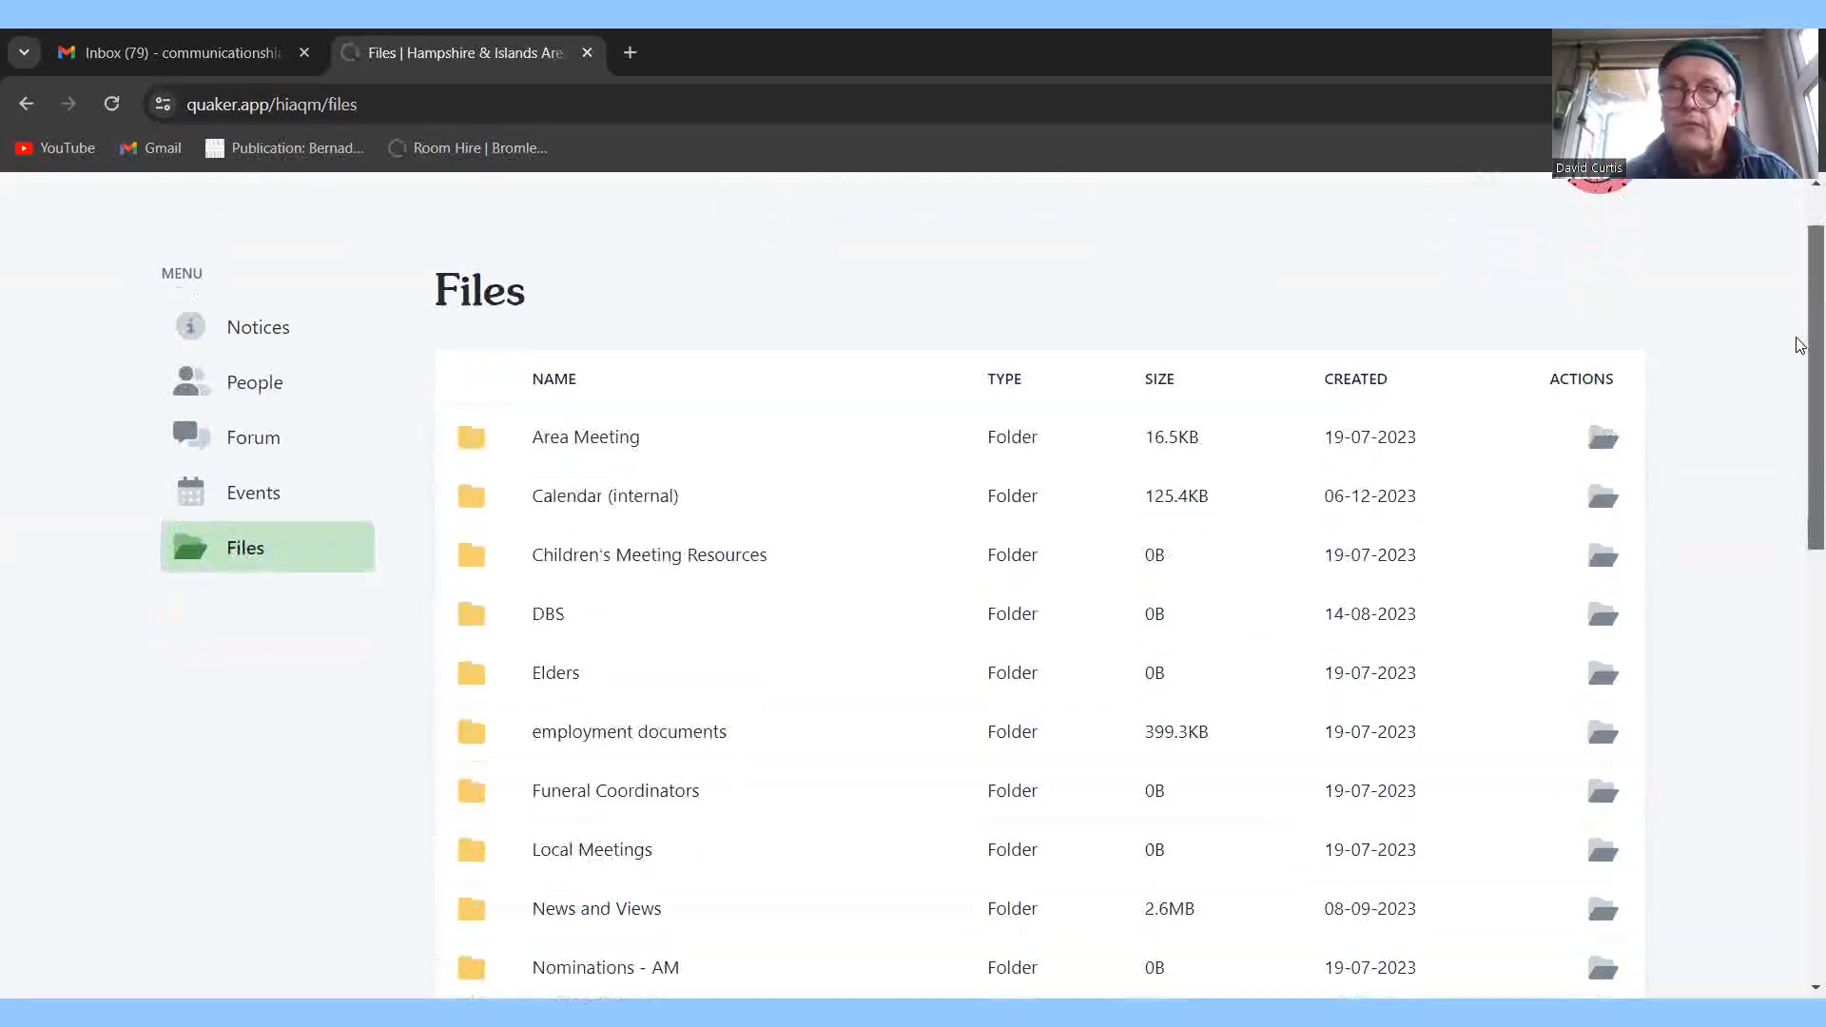
scroll(1801, 345, down, 1)
mouse_move(1801, 345)
mouse_down()
mouse_move(1800, 501)
mouse_move(1801, 345)
mouse_up()
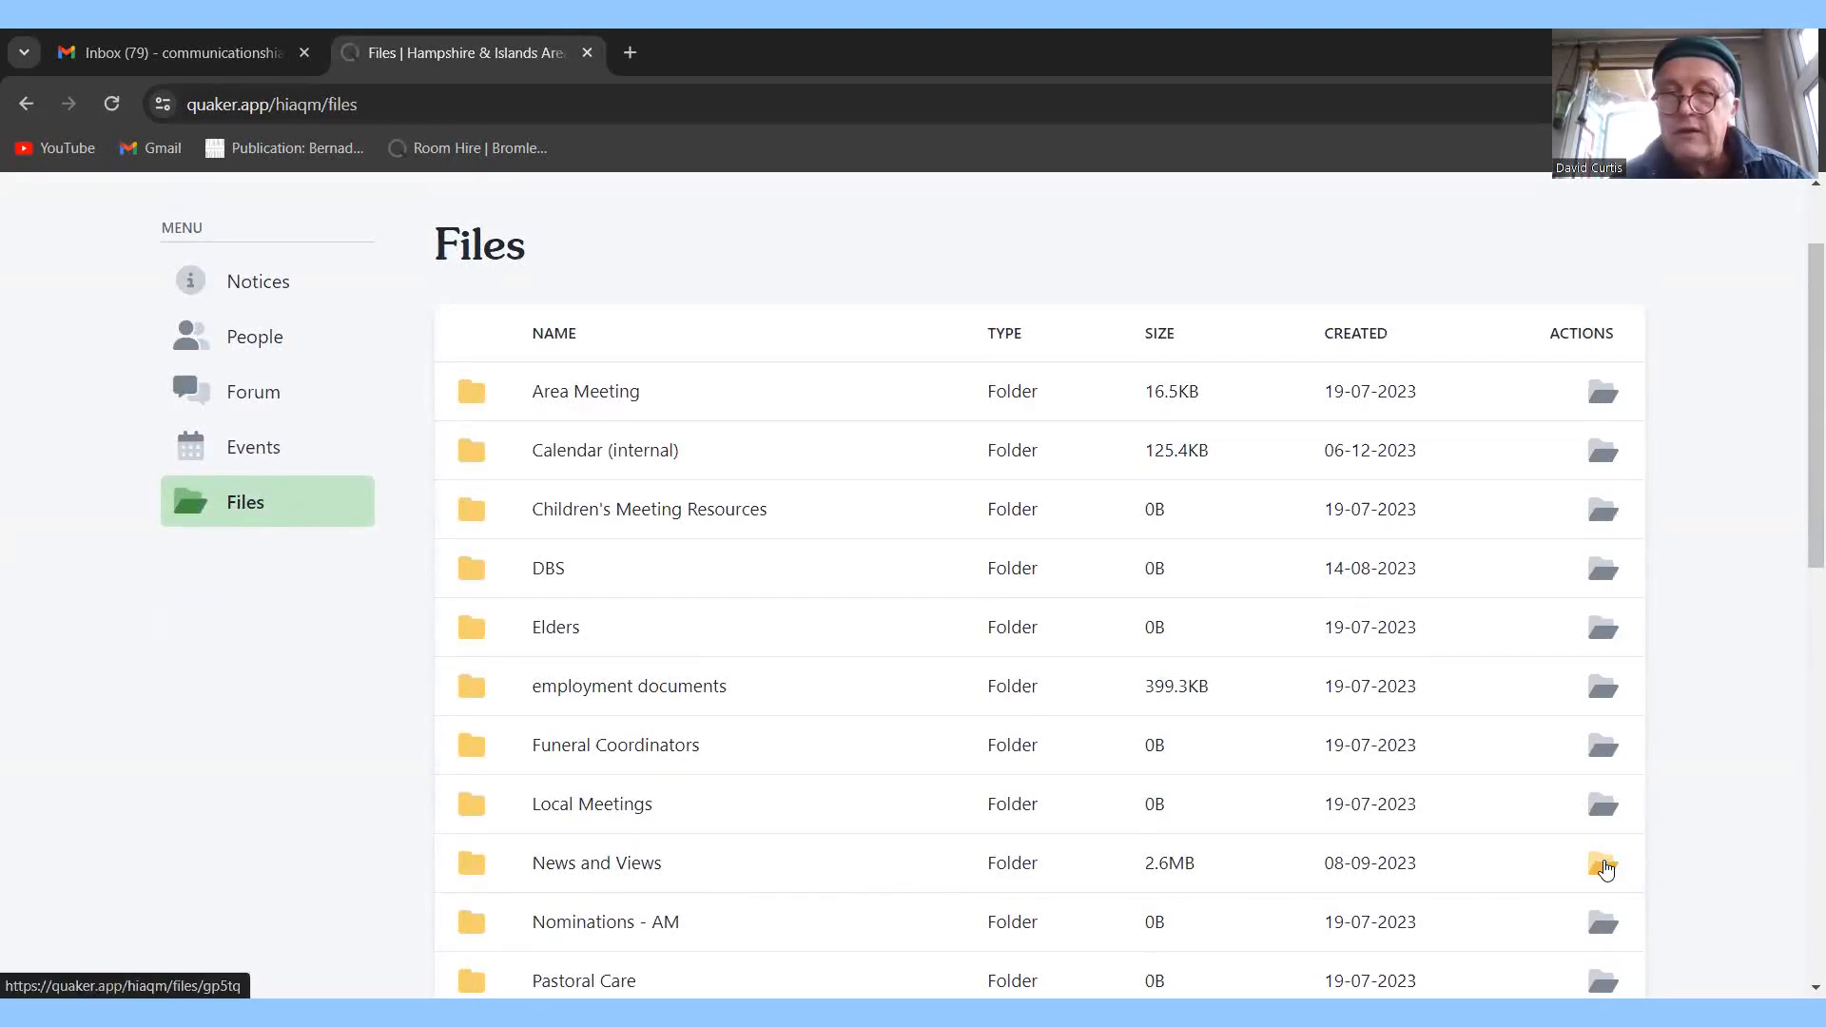
click(1605, 867)
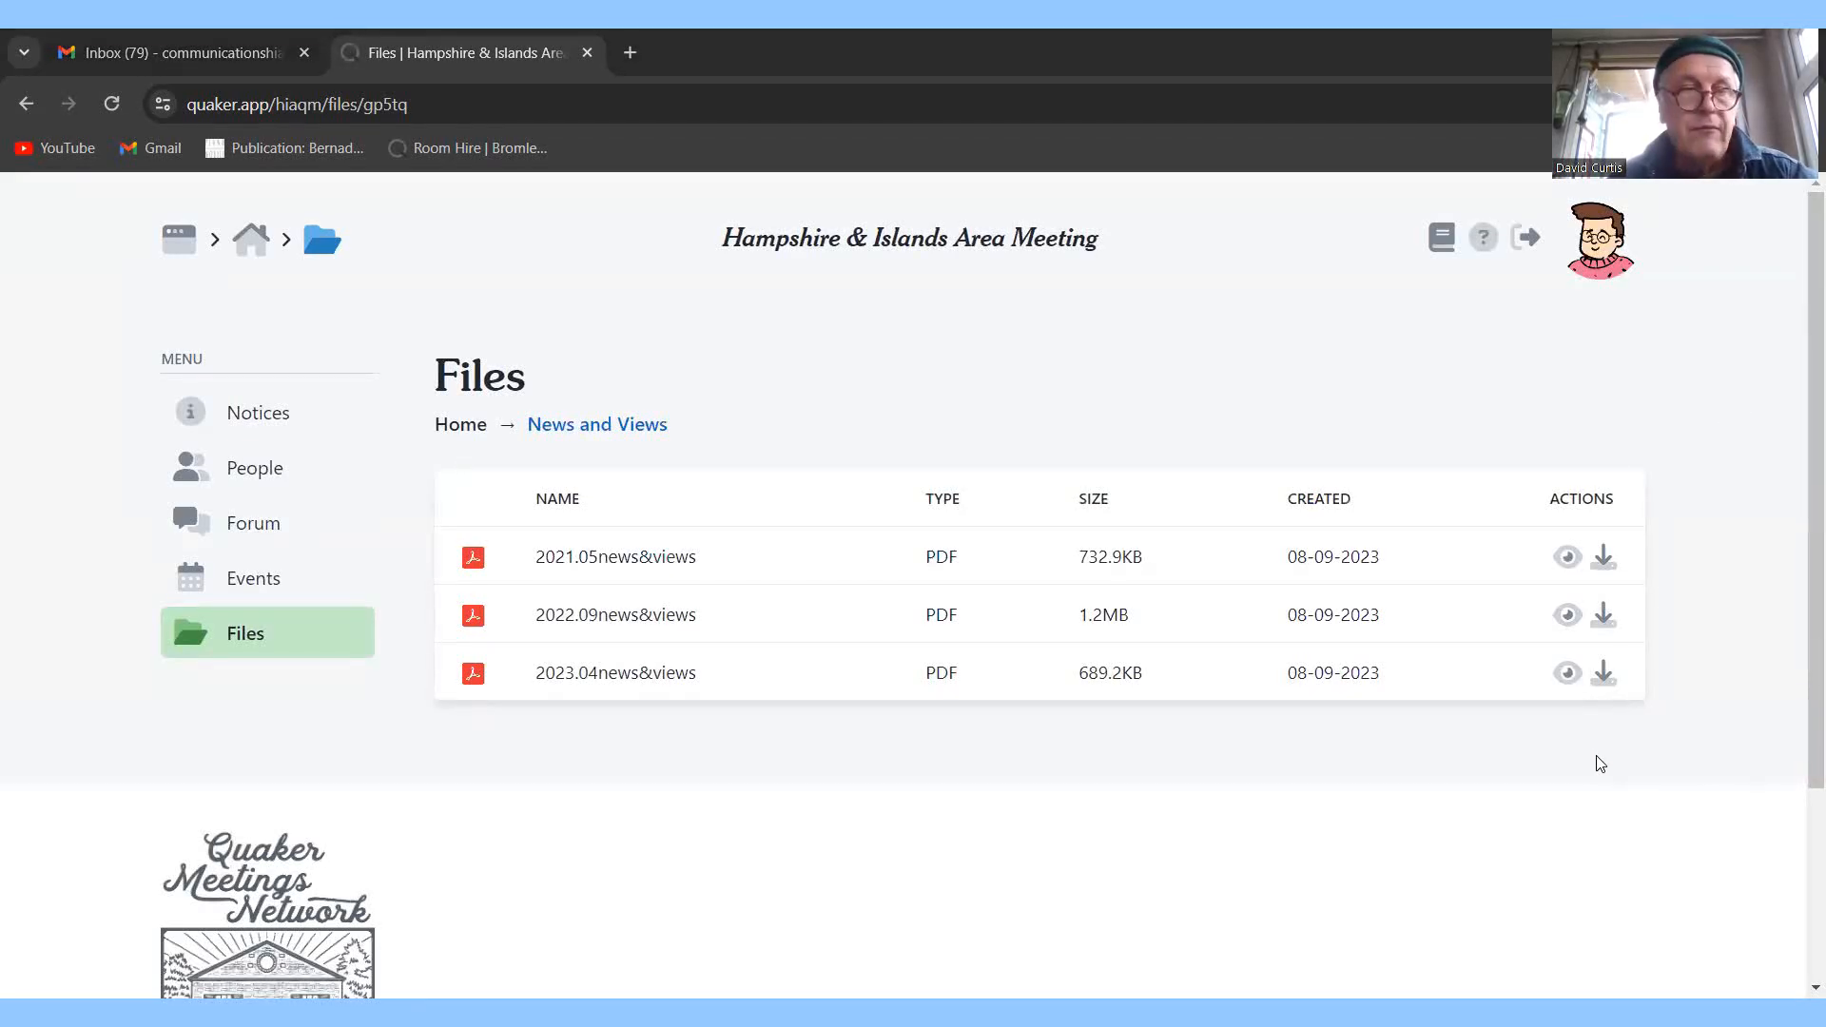
click(1568, 673)
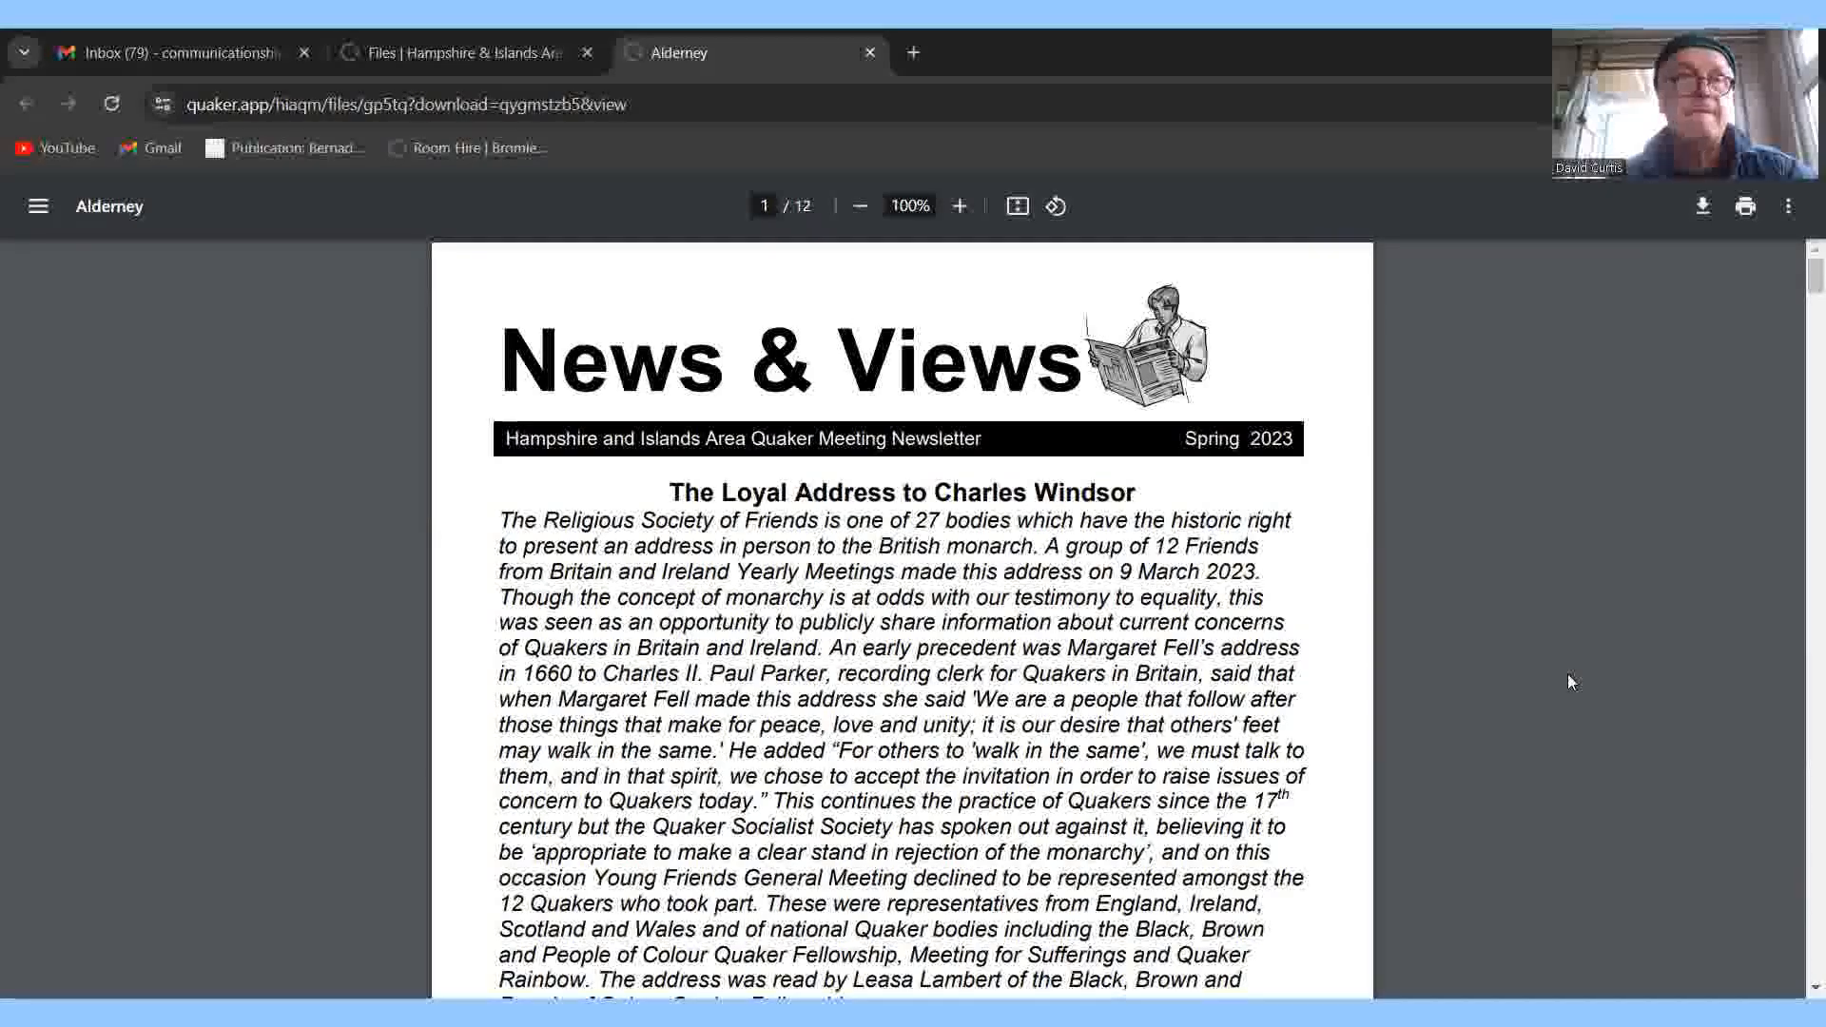
right_click(1568, 673)
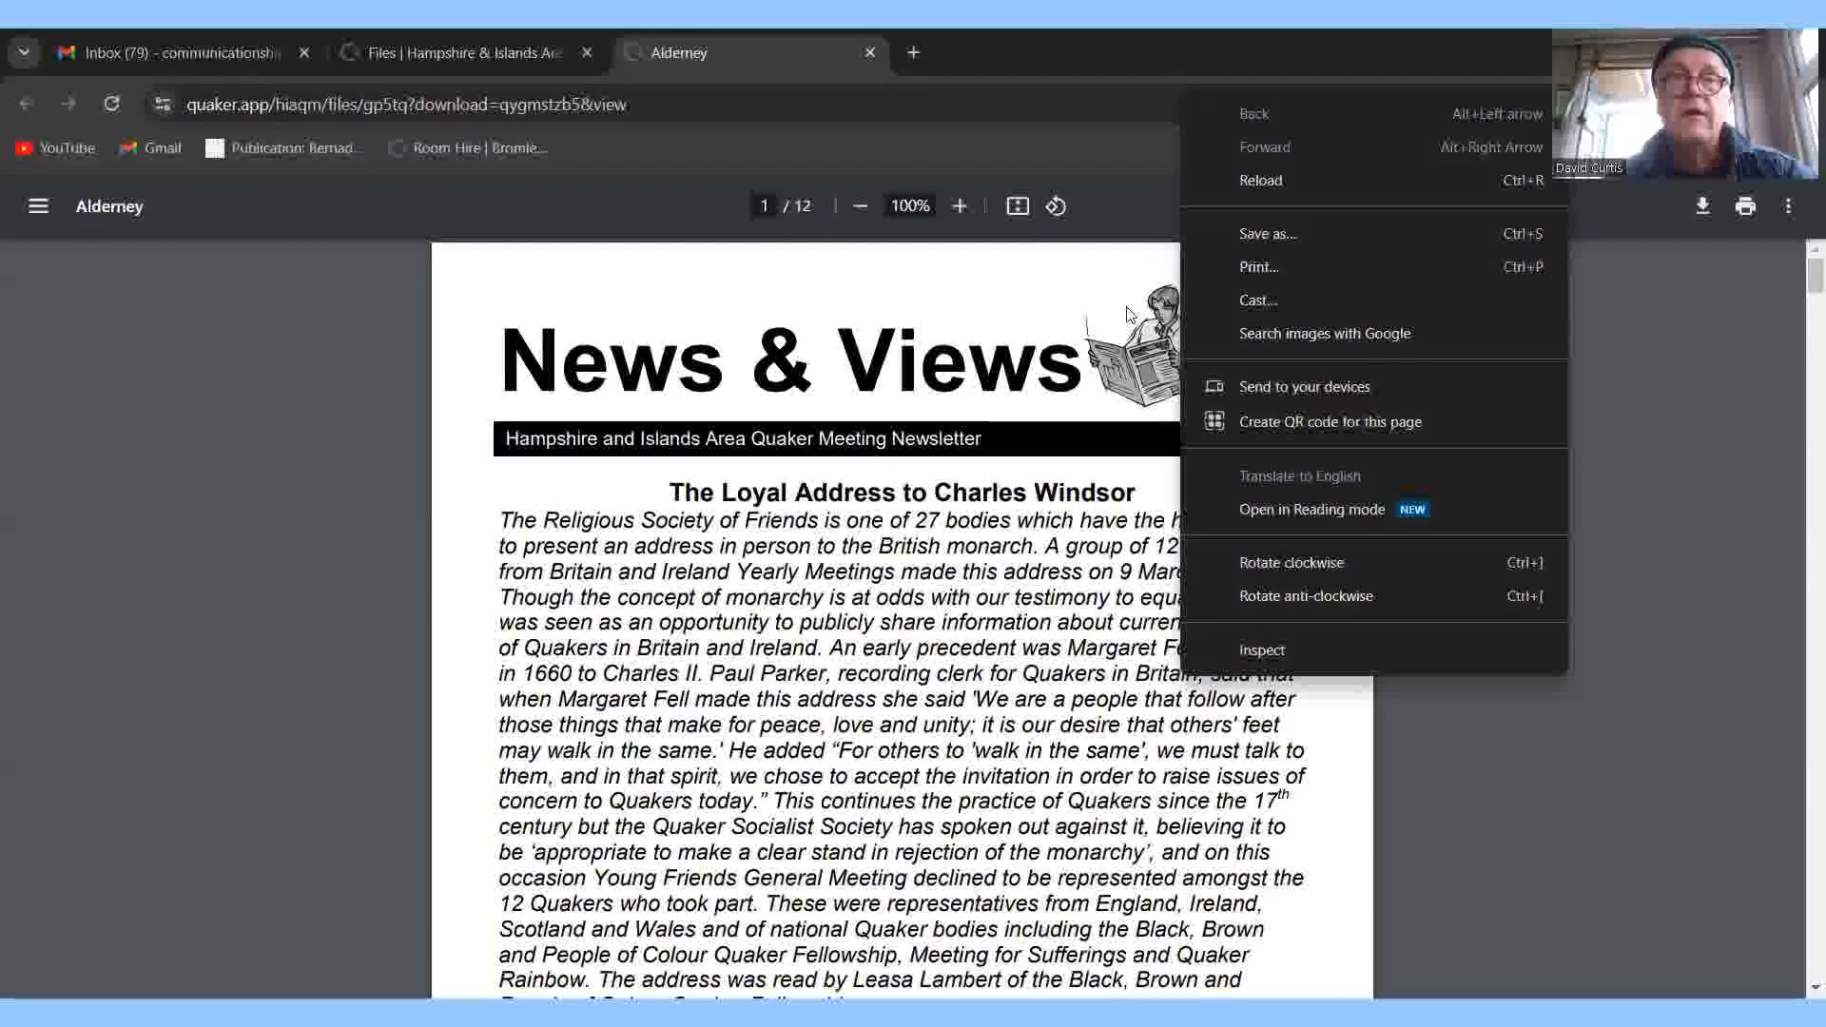
click(869, 52)
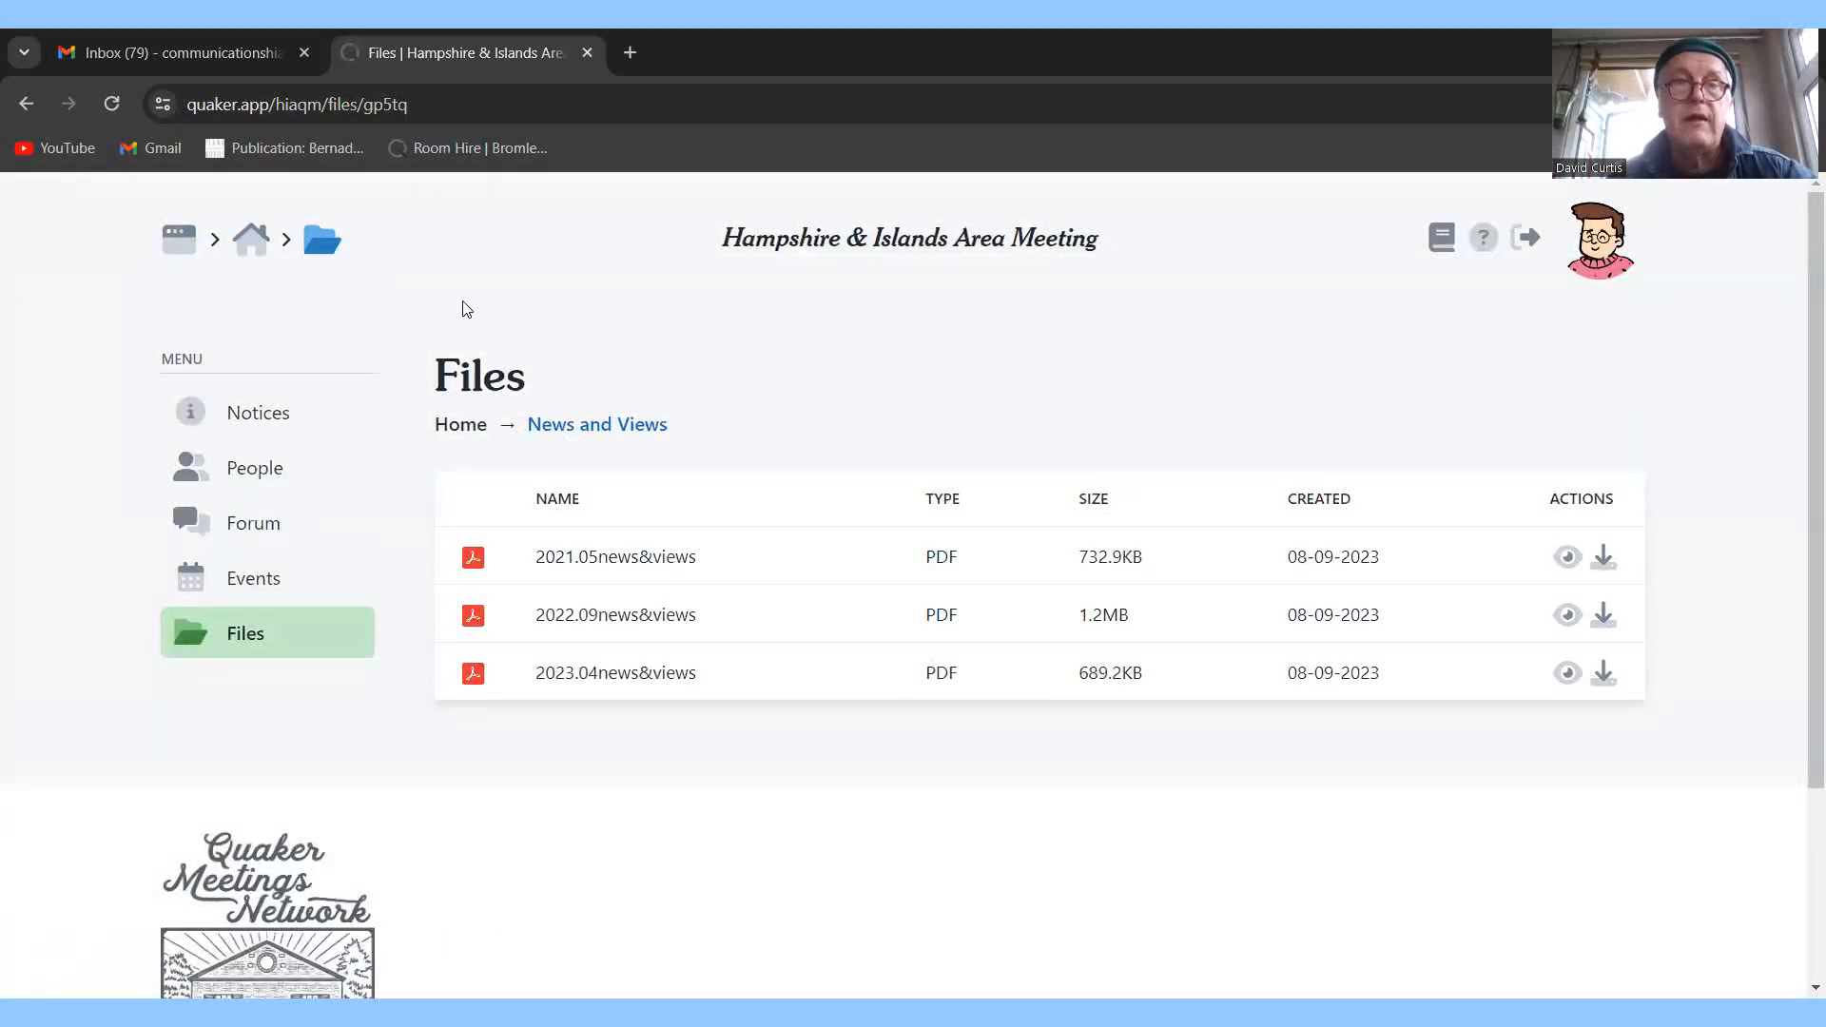
Log out of Quaker.app from the Dashboard, then close its tab to leave the Gmail inbox showing.
click(177, 241)
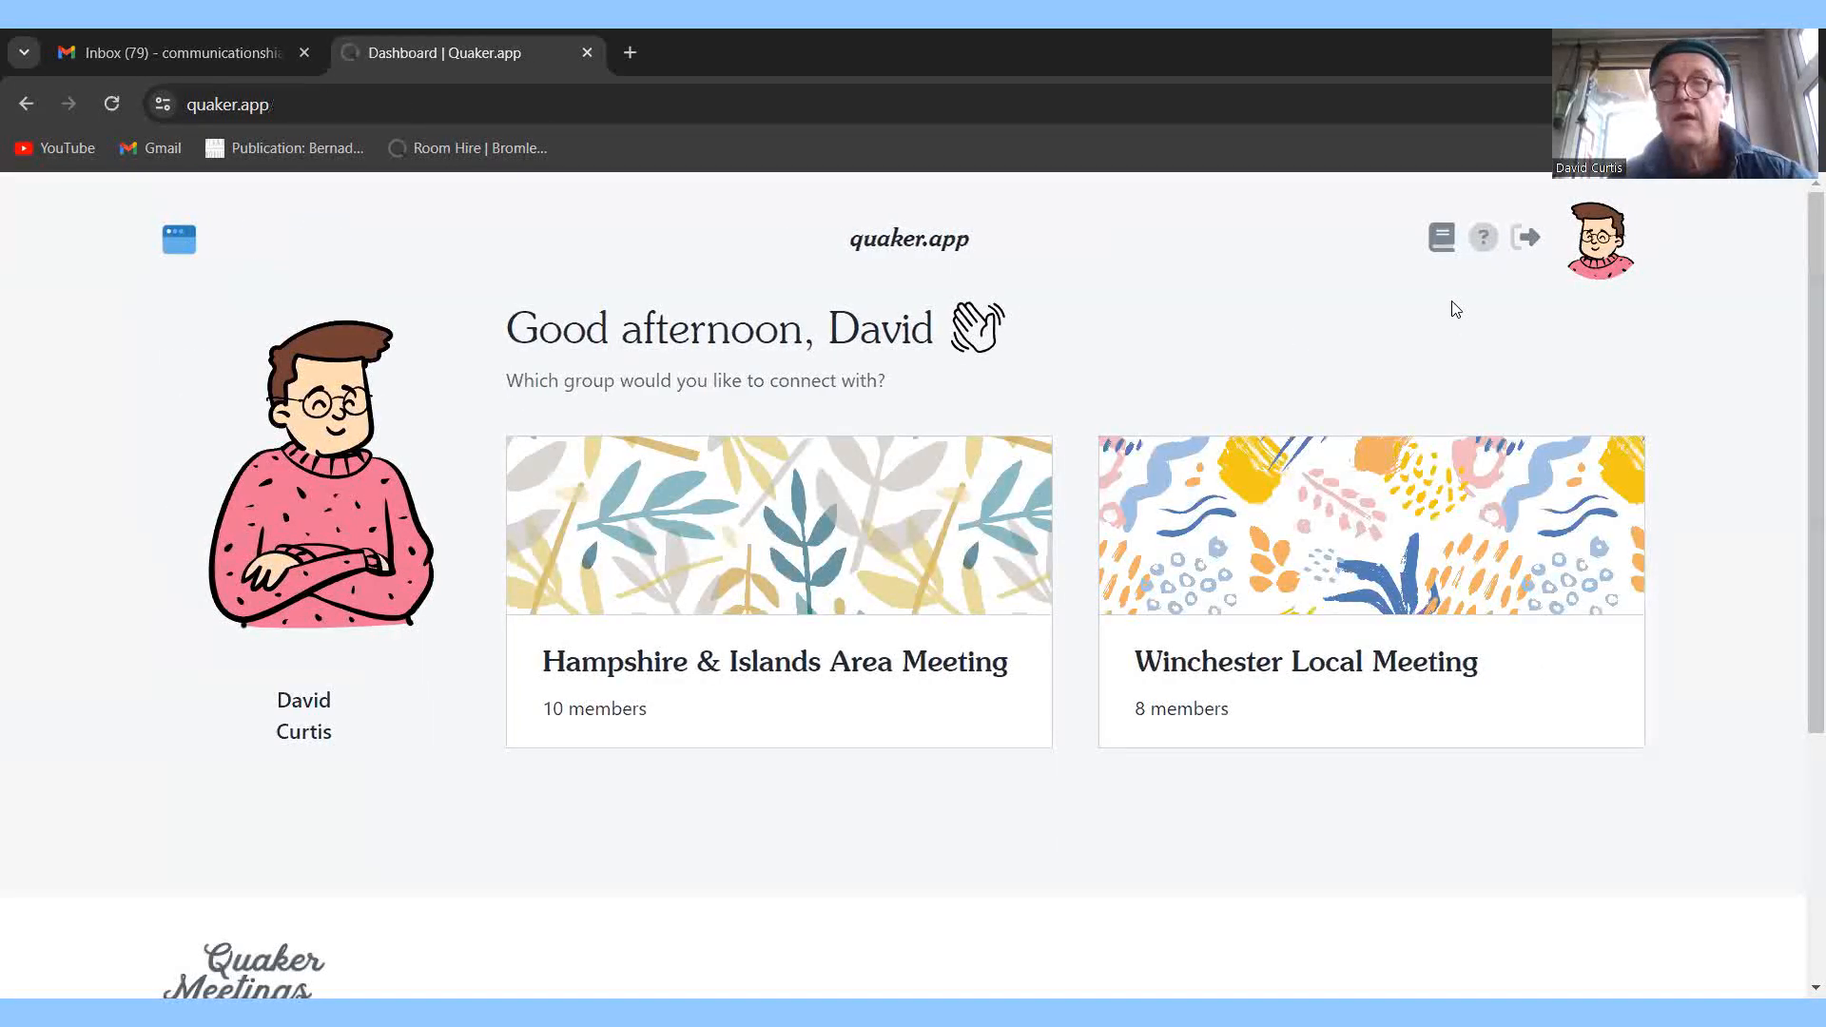
click(1524, 242)
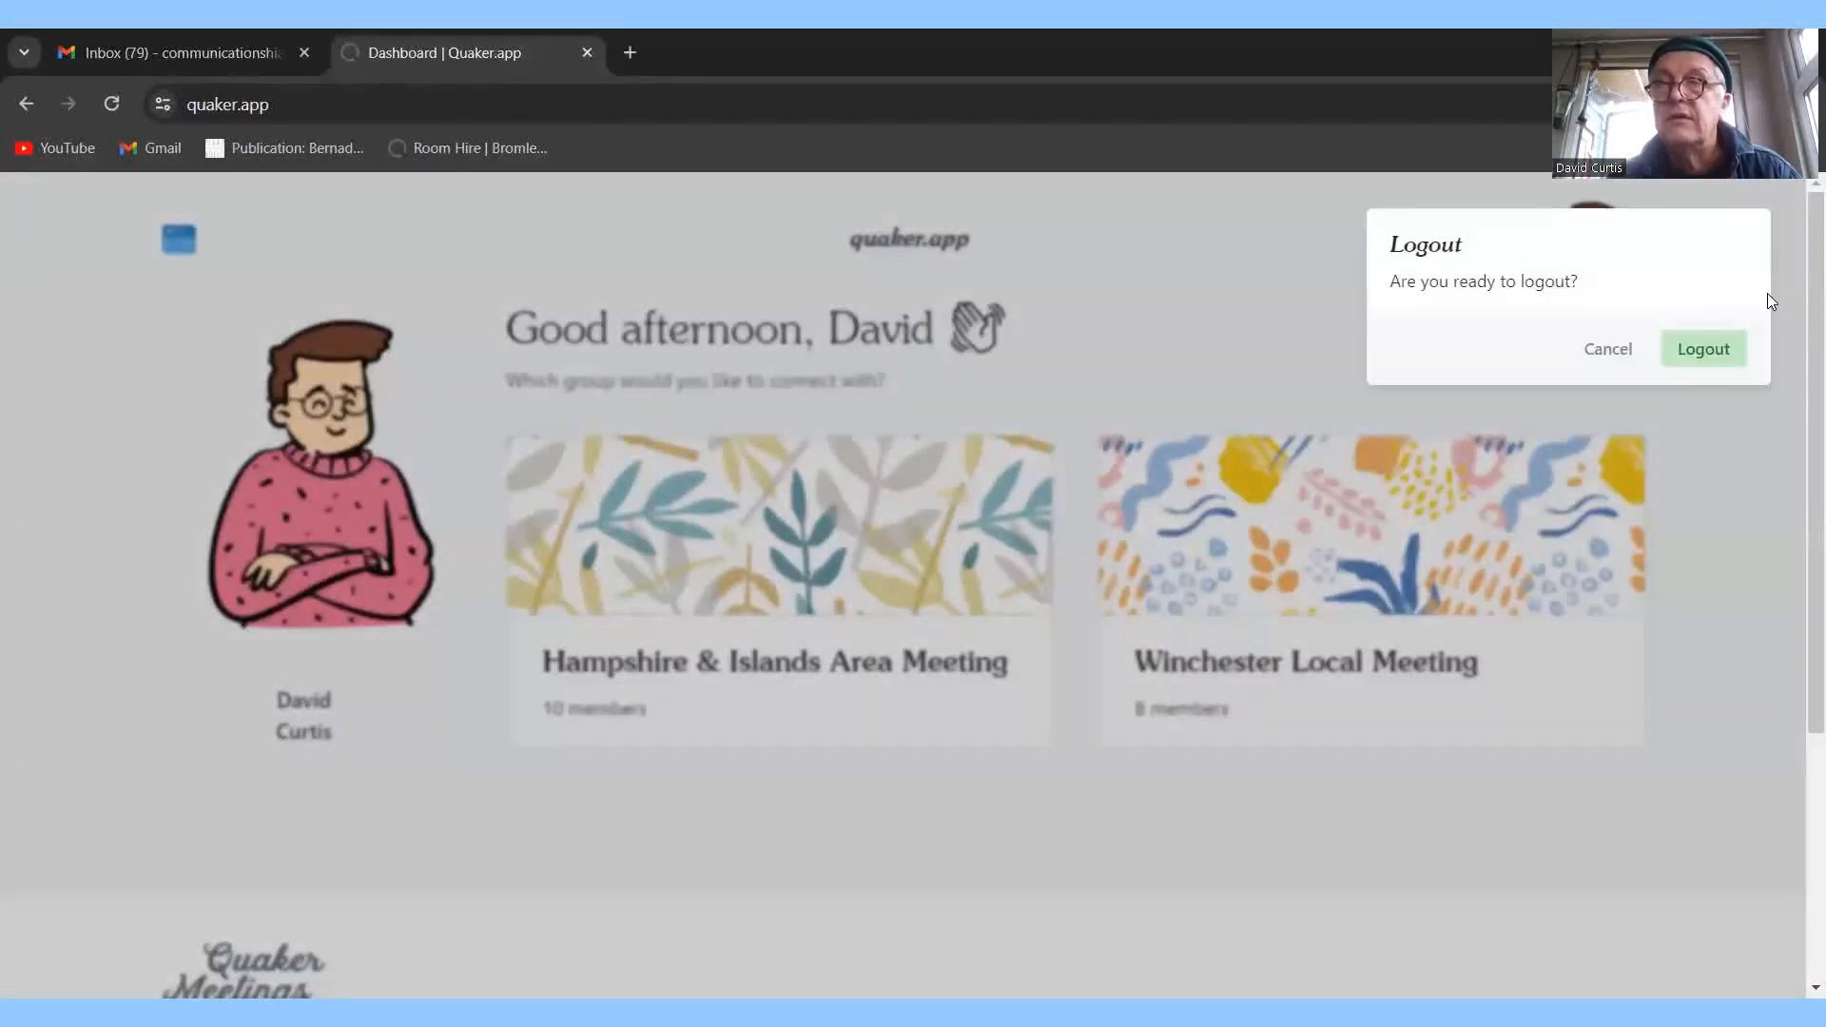
click(1705, 345)
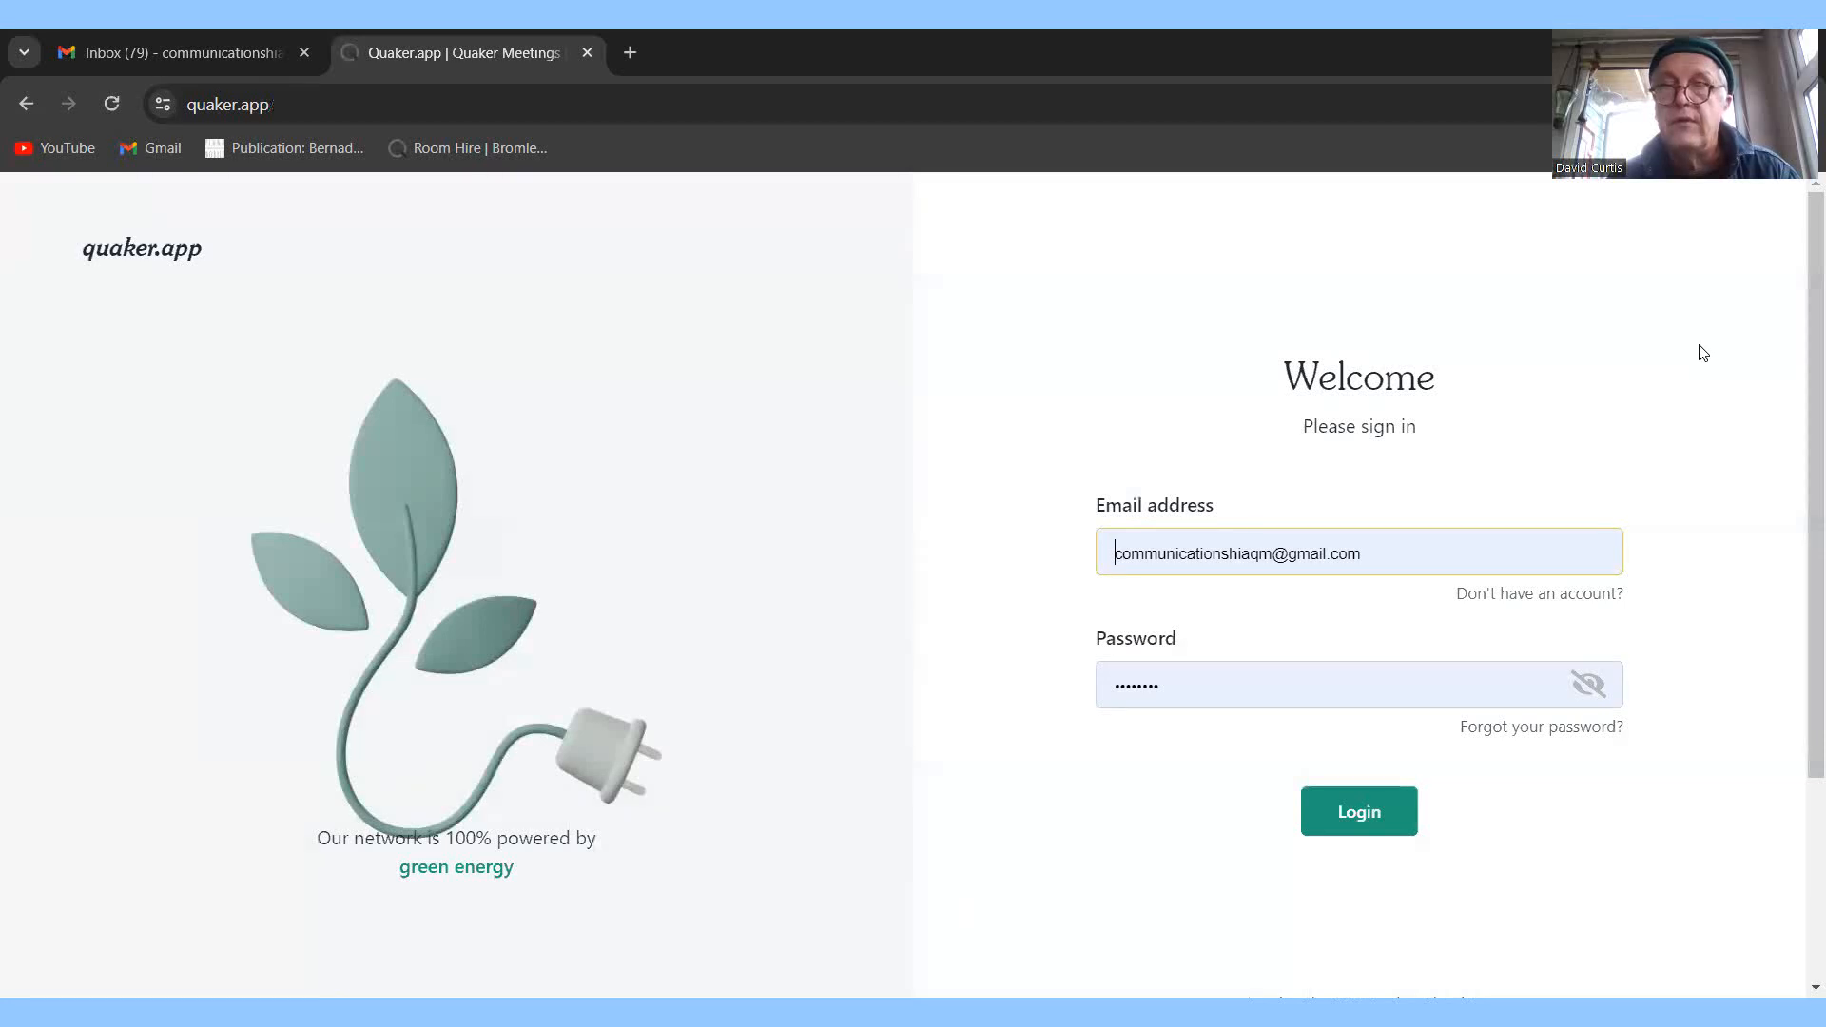
click(588, 53)
click(588, 53)
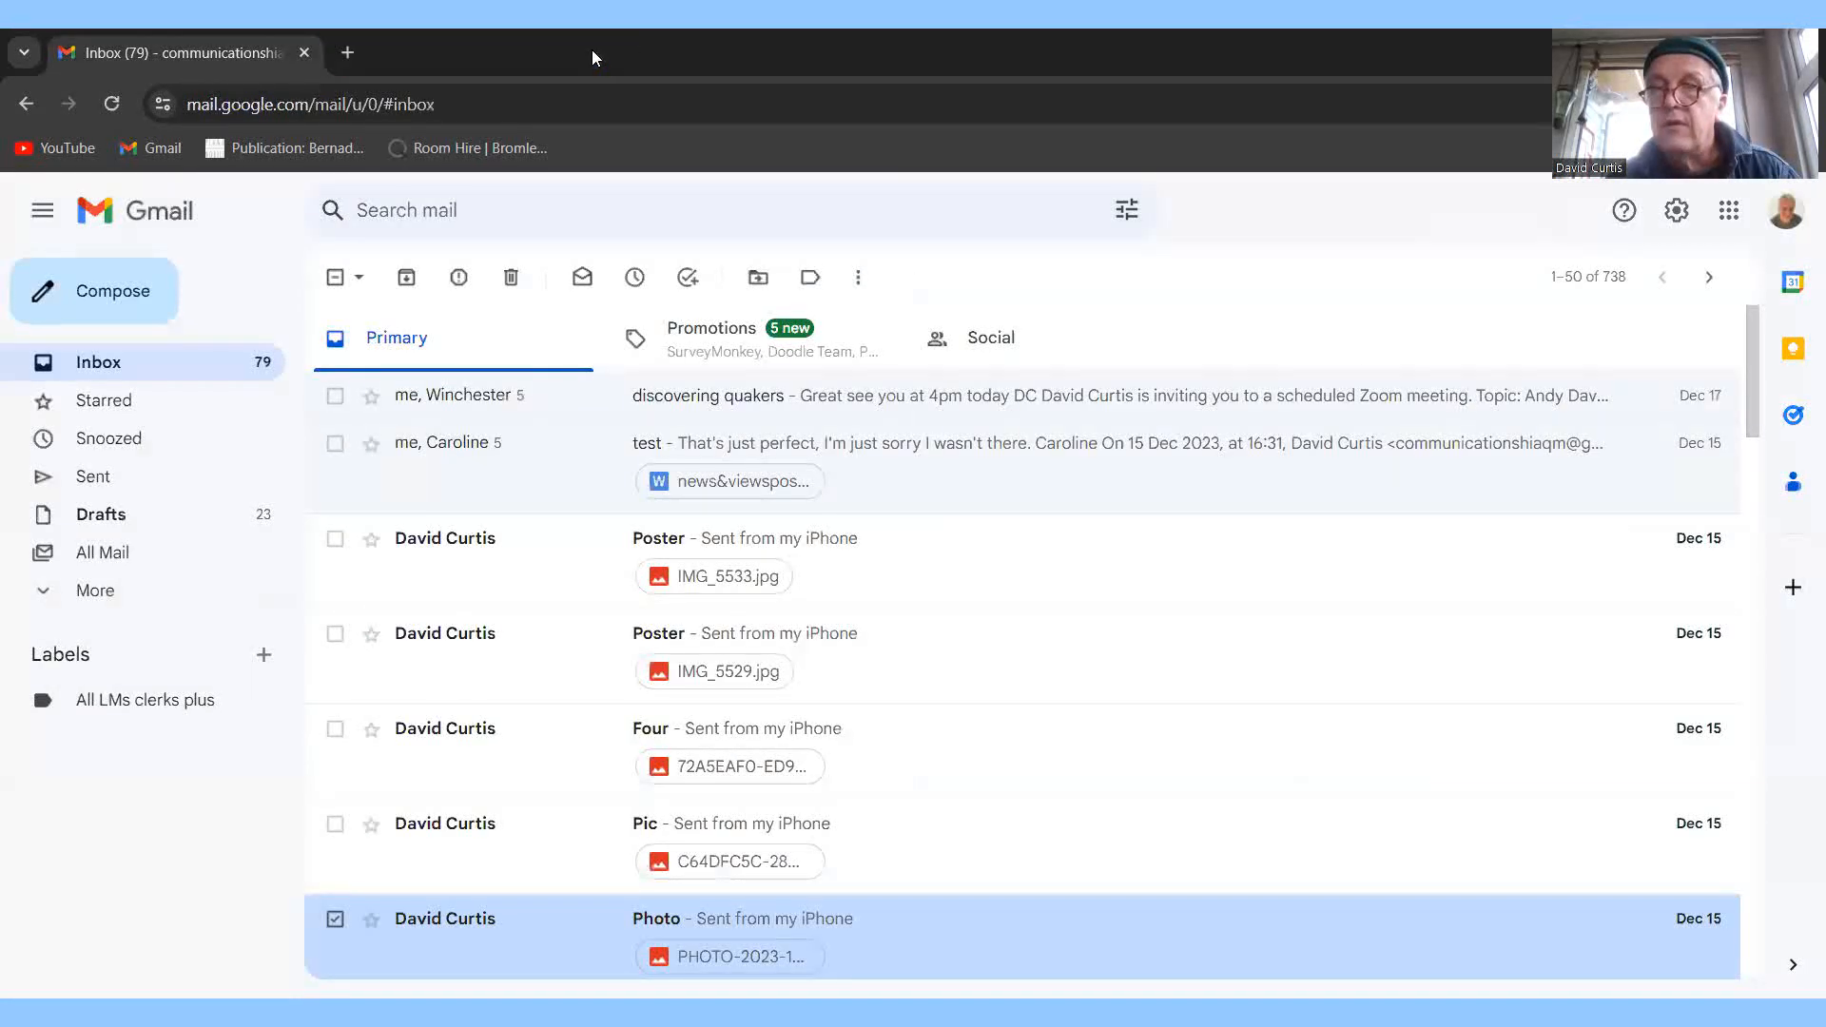